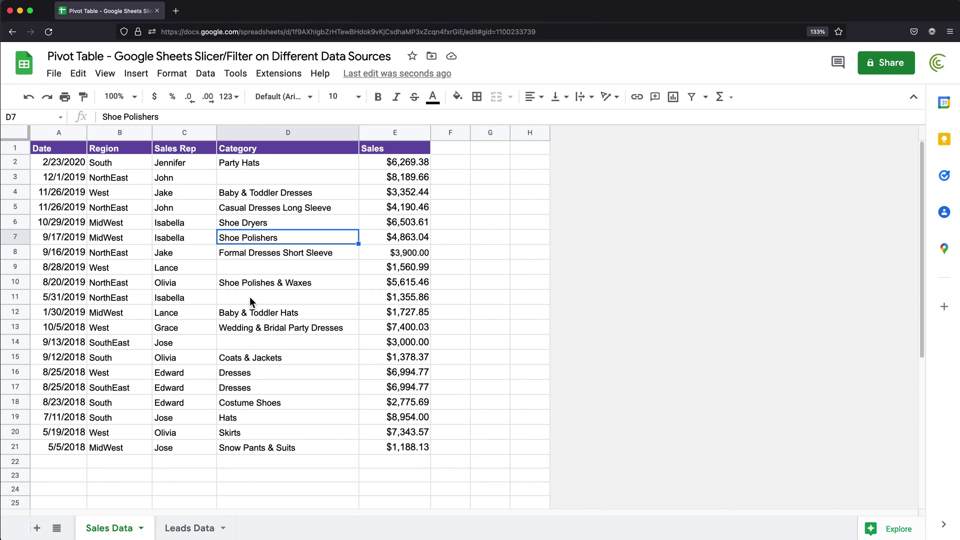
# Review the Sales Data table and its Region values
pyautogui.hotkey('ctrl', 'Home')
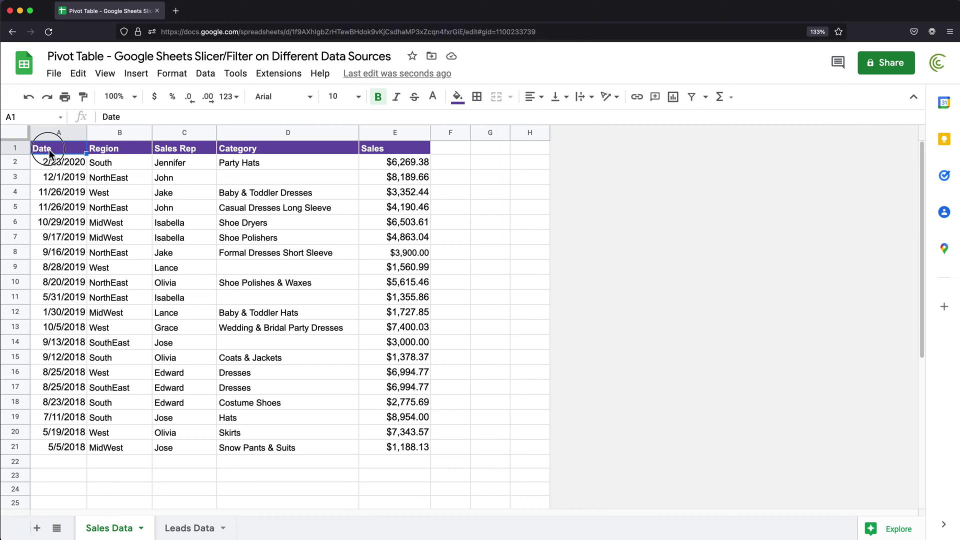
pyautogui.moveTo(49, 149); pyautogui.dragTo(416, 447)
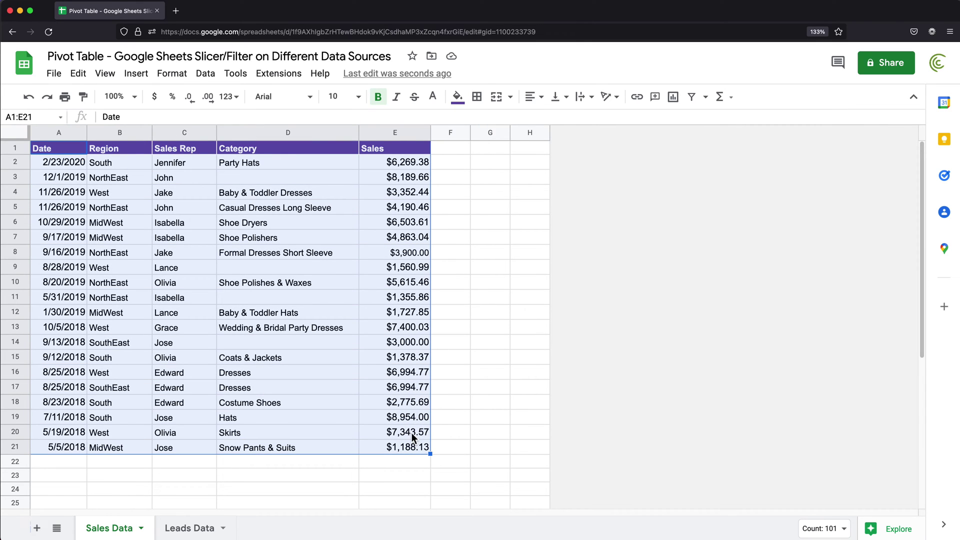
pyautogui.click(131, 179)
pyautogui.moveTo(173, 161); pyautogui.dragTo(176, 433)
pyautogui.moveTo(118, 178); pyautogui.dragTo(120, 358)
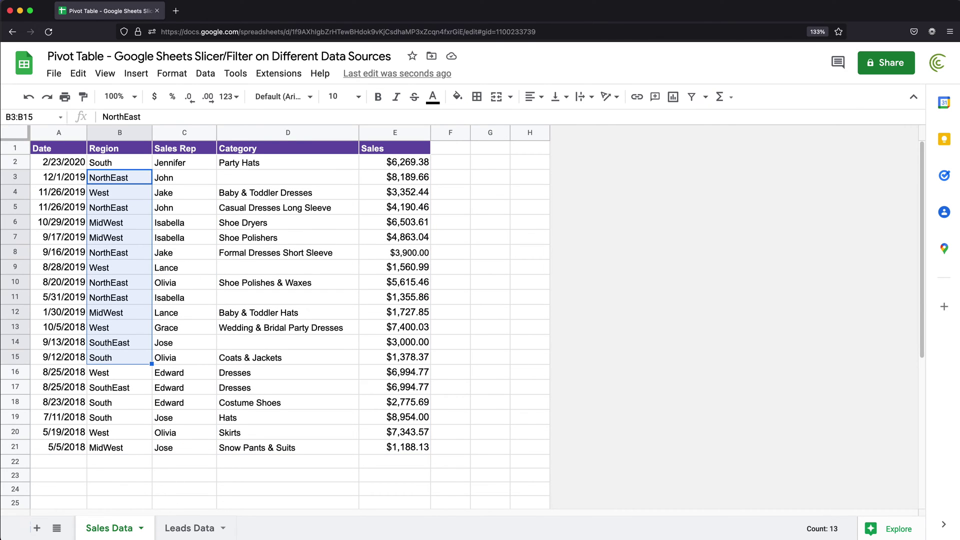
# Check the Leads Data sheet's Leads Reached header and sales rep names
pyautogui.click(190, 529)
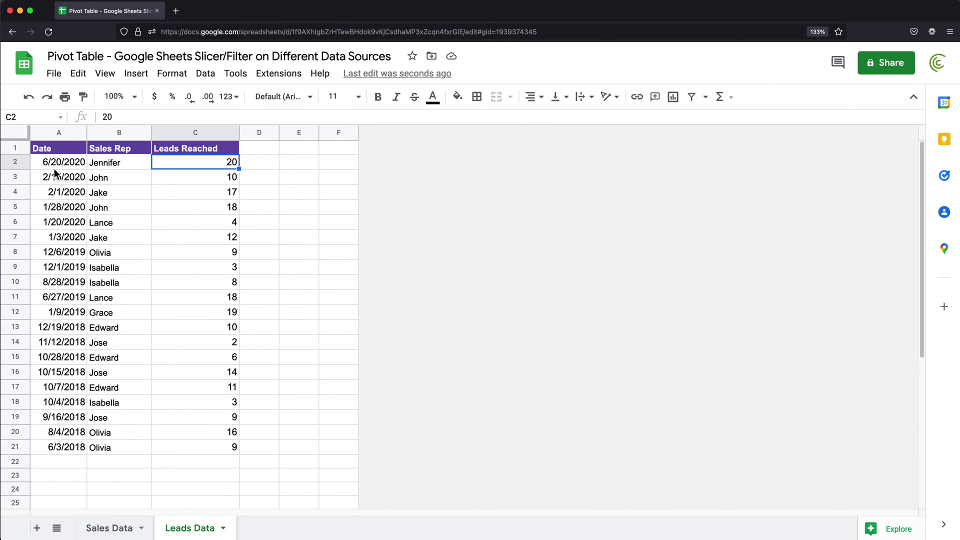
pyautogui.click(191, 148)
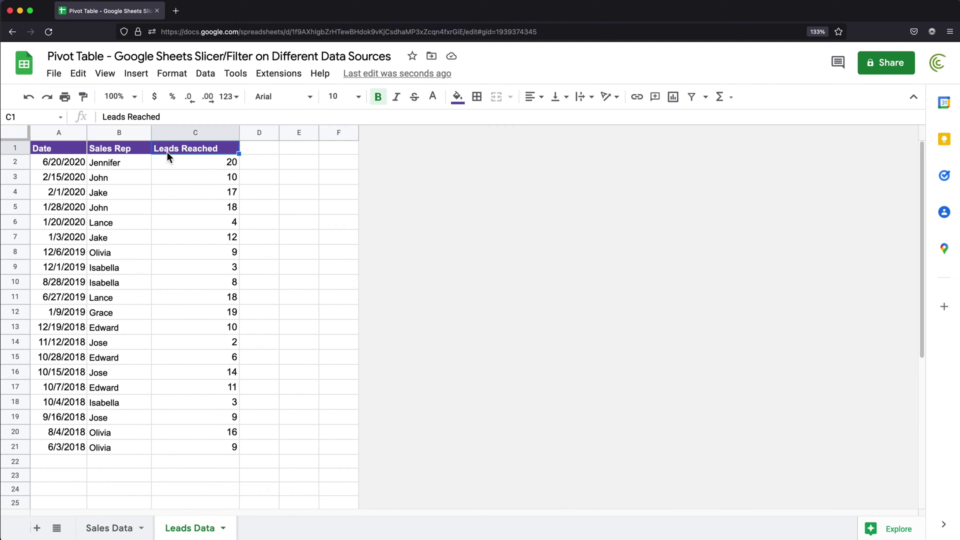
pyautogui.moveTo(133, 163); pyautogui.dragTo(133, 422)
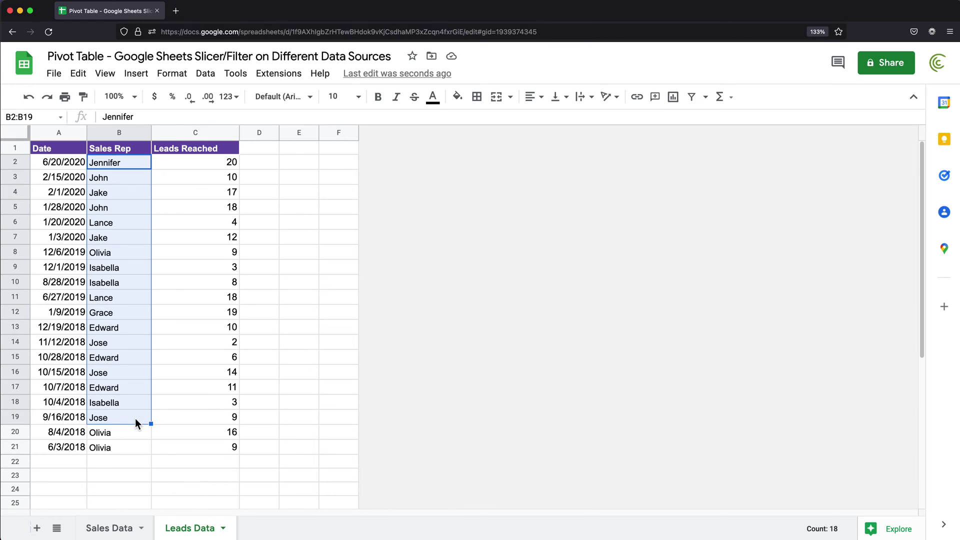
pyautogui.click(107, 284)
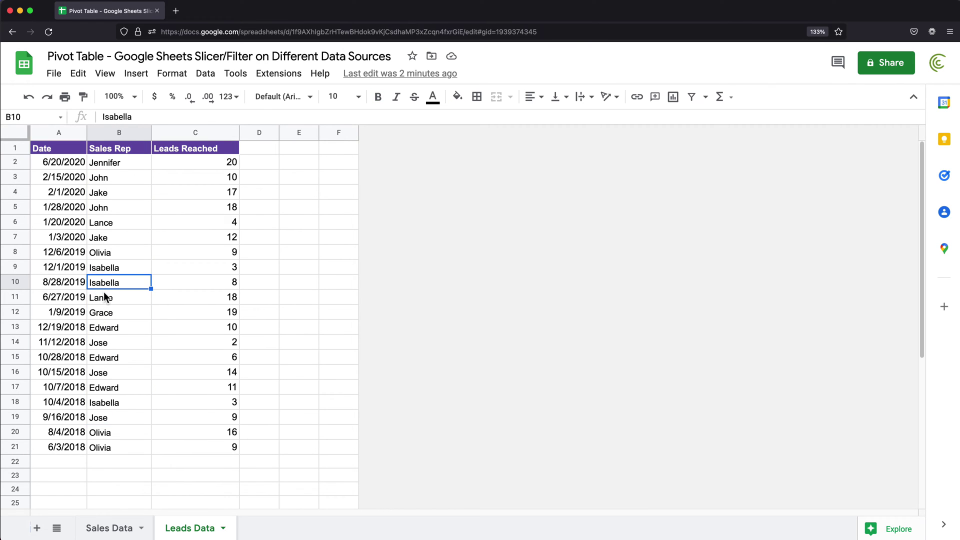
# Create a pivot table on a new sheet from Sales Data columns A:E
pyautogui.click(93, 533)
pyautogui.click(70, 150)
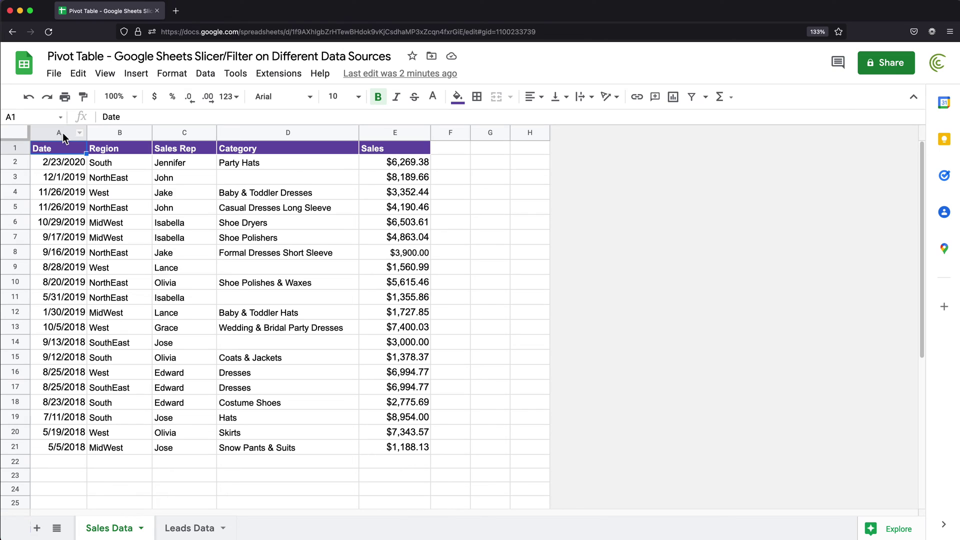
pyautogui.moveTo(64, 132); pyautogui.dragTo(386, 134)
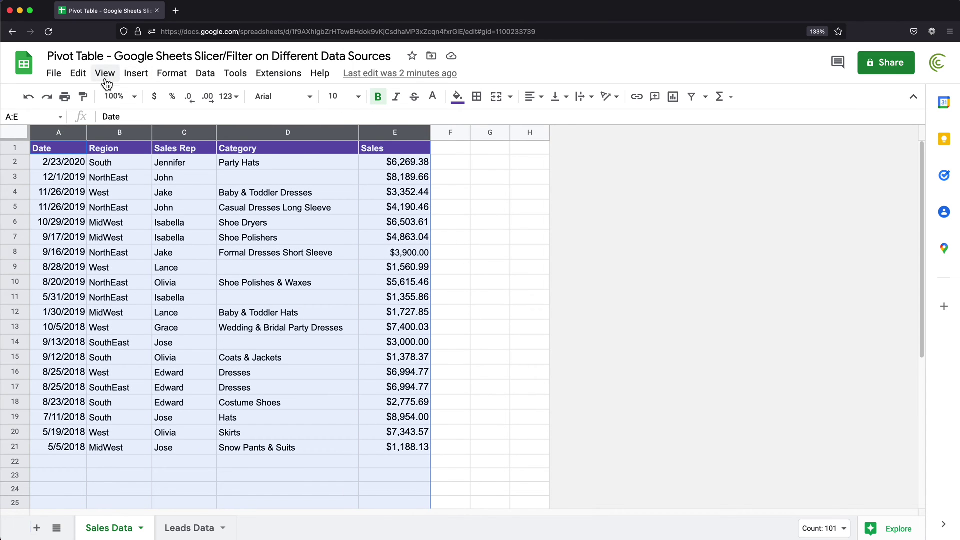
pyautogui.click(132, 75)
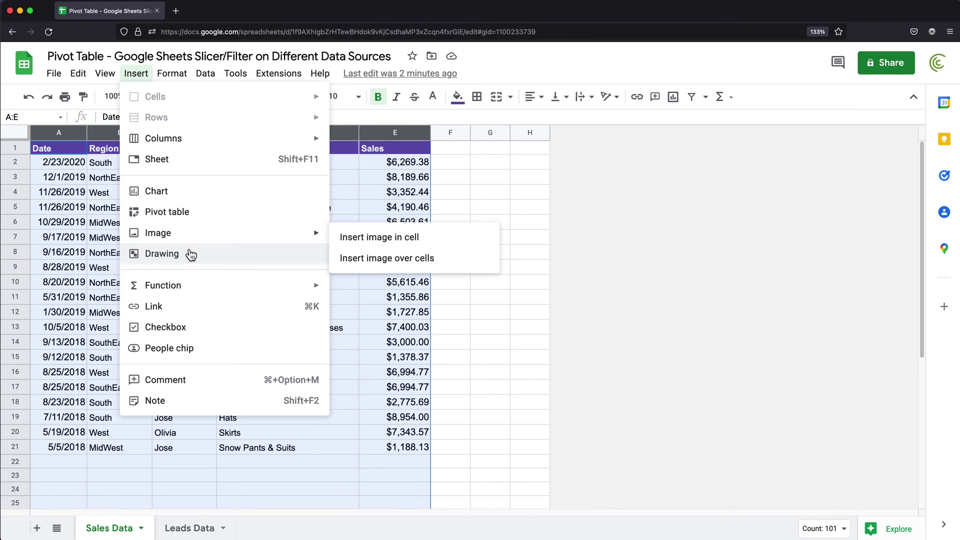
pyautogui.click(180, 215)
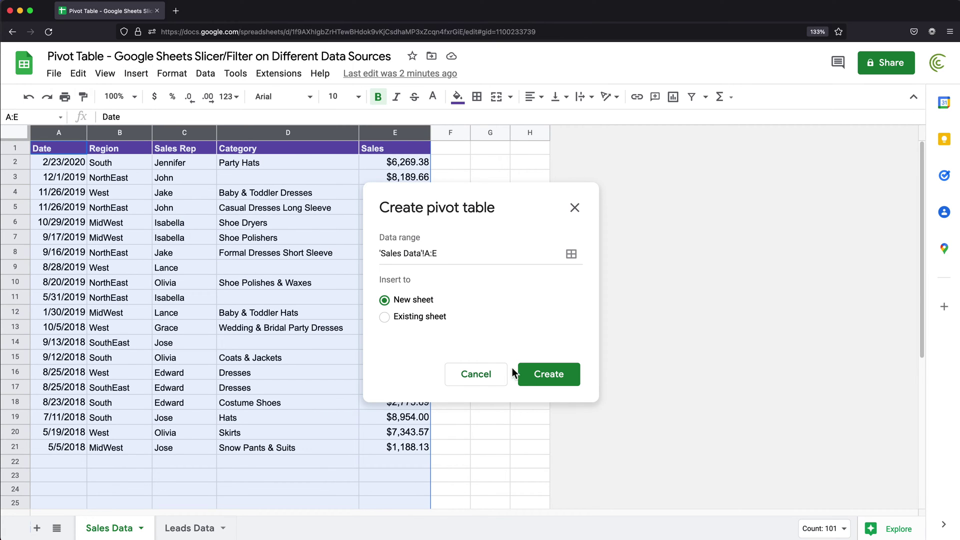
pyautogui.click(565, 375)
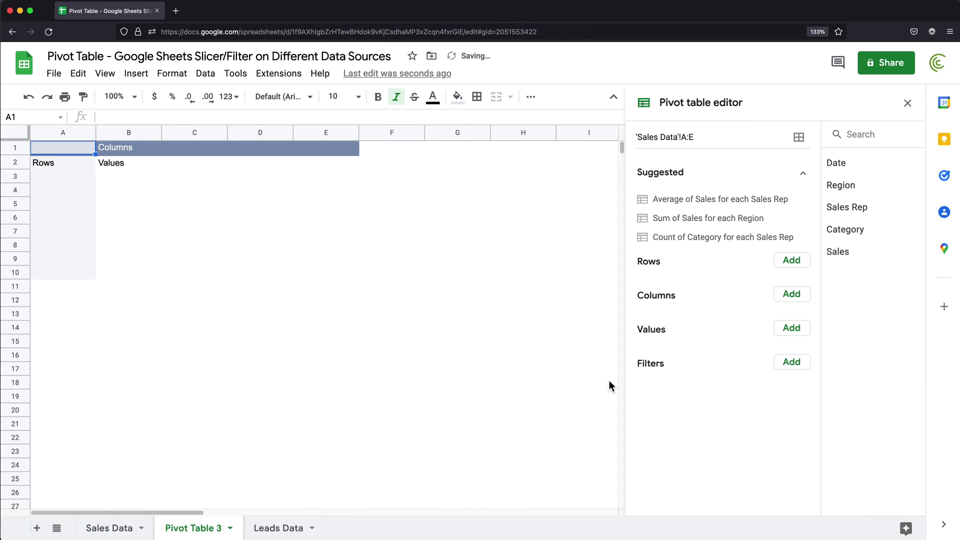
# Make the pivot sum Sales with rows grouped by Region
pyautogui.click(793, 334)
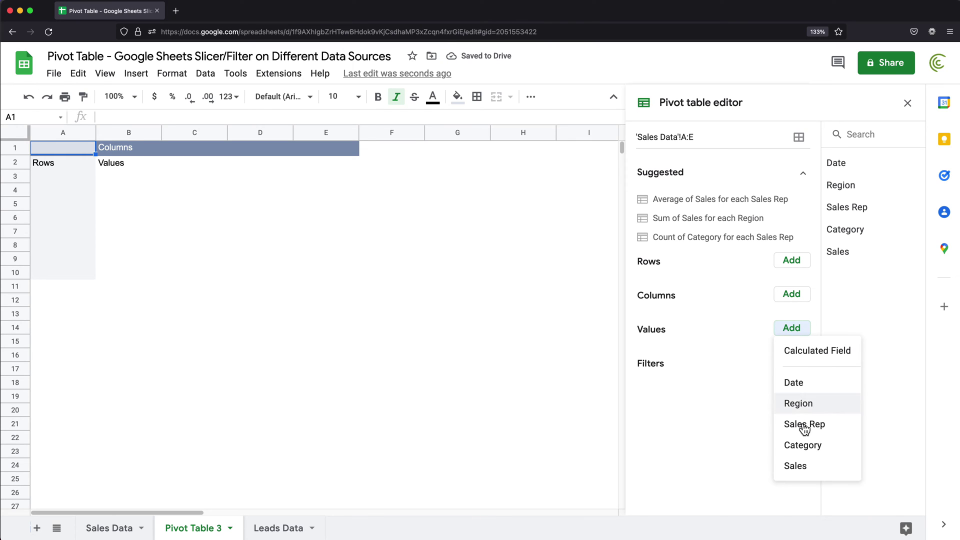
pyautogui.click(807, 469)
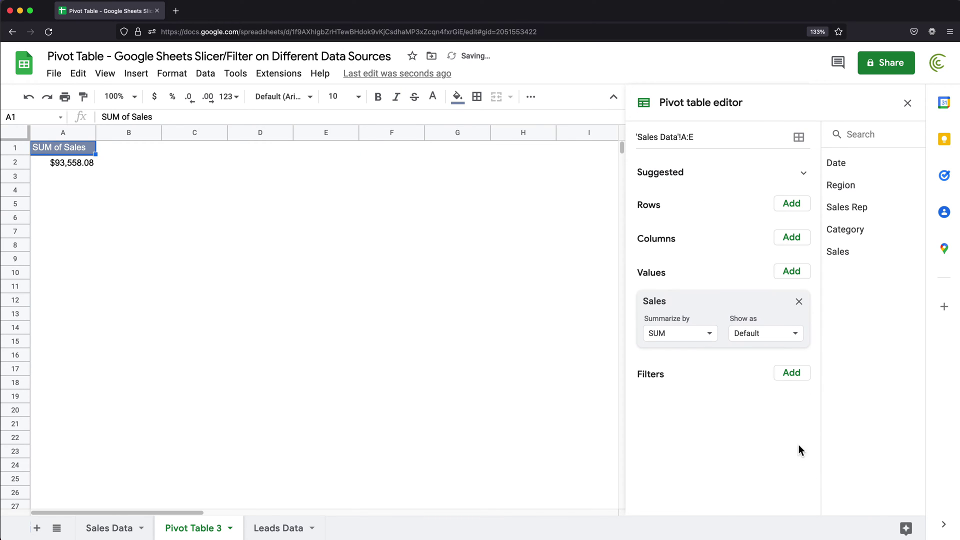
pyautogui.click(791, 205)
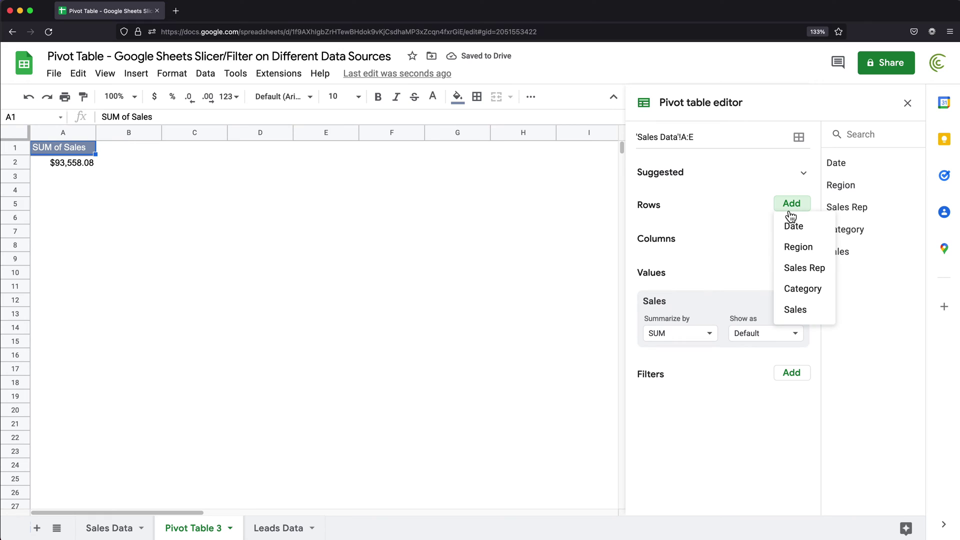
pyautogui.click(802, 250)
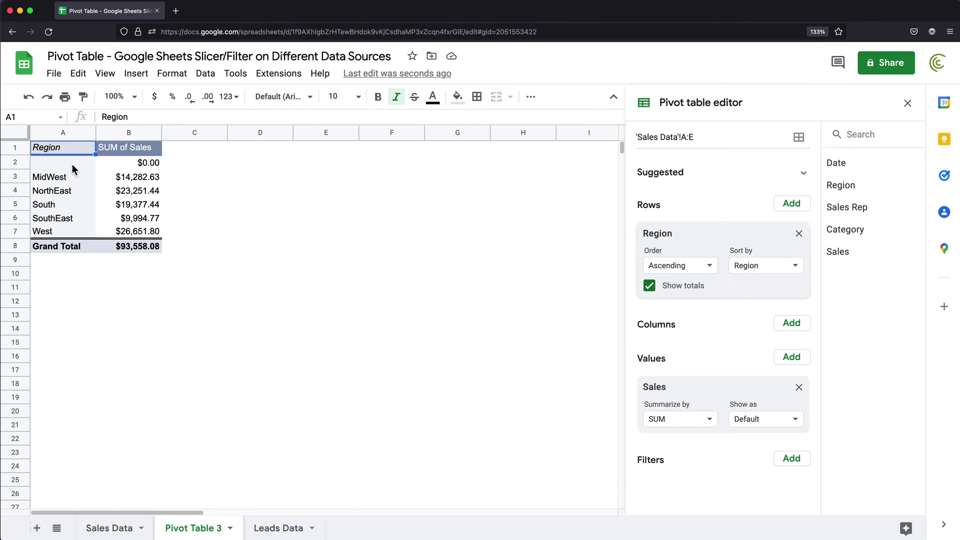
pyautogui.click(793, 468)
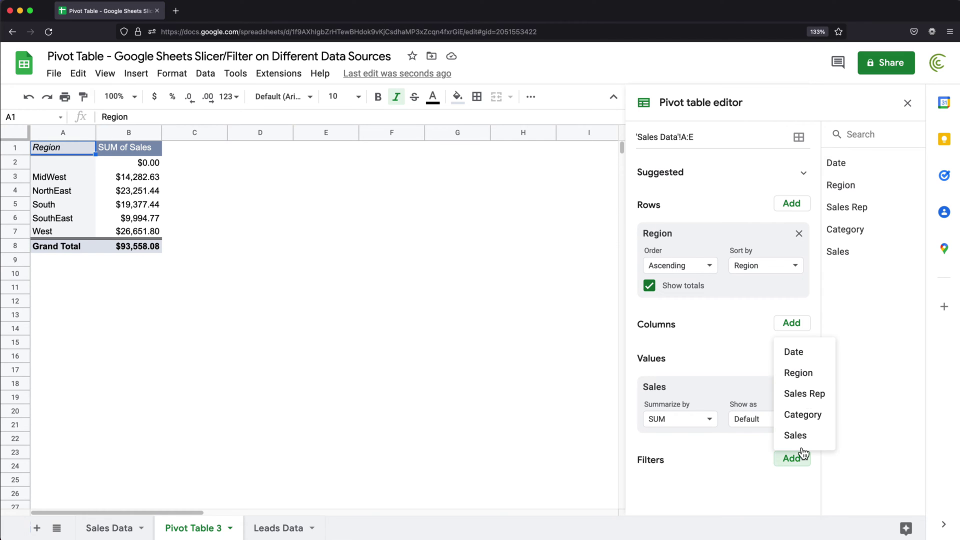
# Add a Region filter with the condition 'Is not empty' to drop the blank region row
pyautogui.click(806, 376)
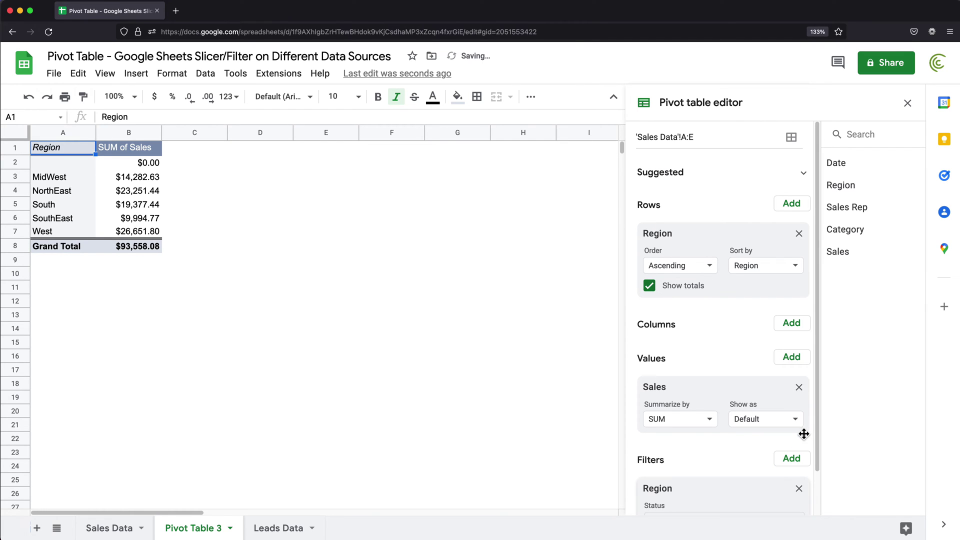
pyautogui.scroll(-2, 802, 433)
pyautogui.click(759, 482)
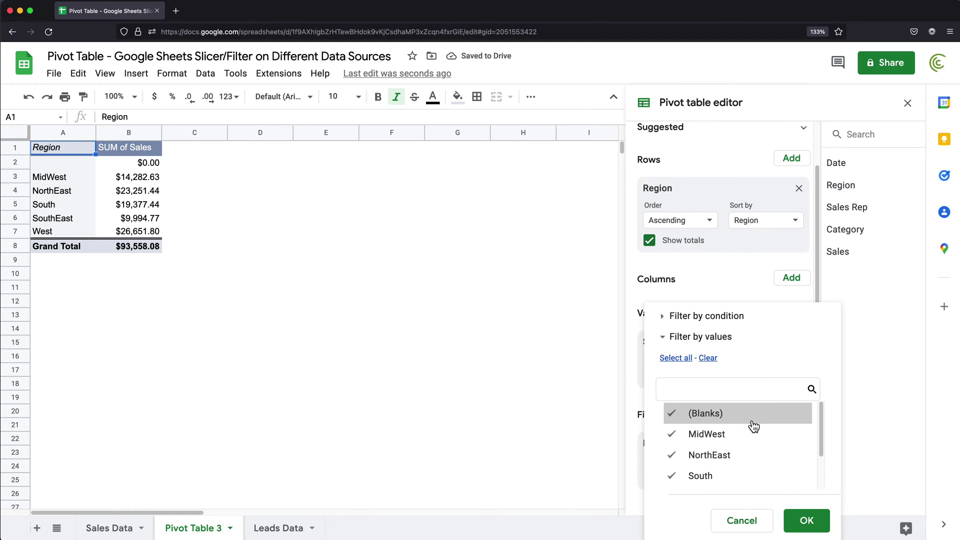
pyautogui.click(737, 311)
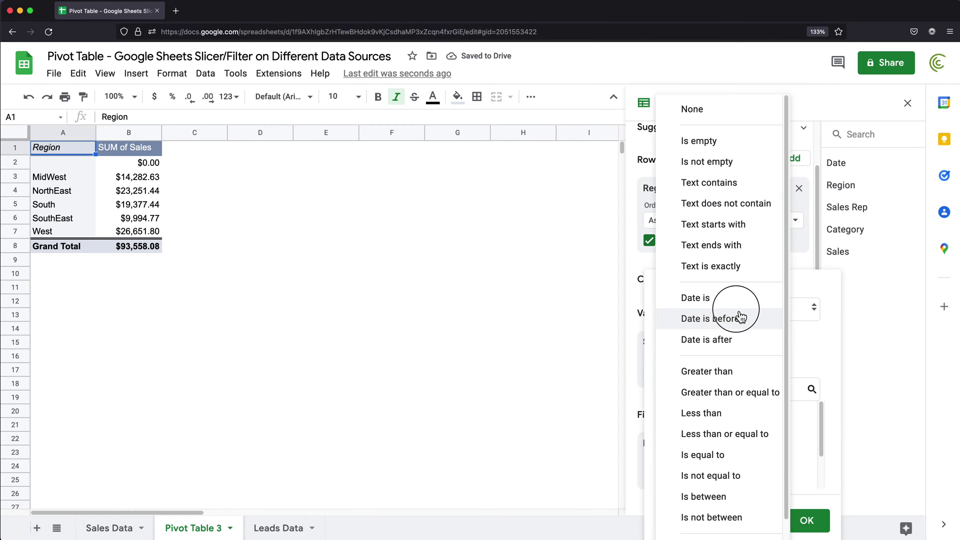
pyautogui.click(719, 169)
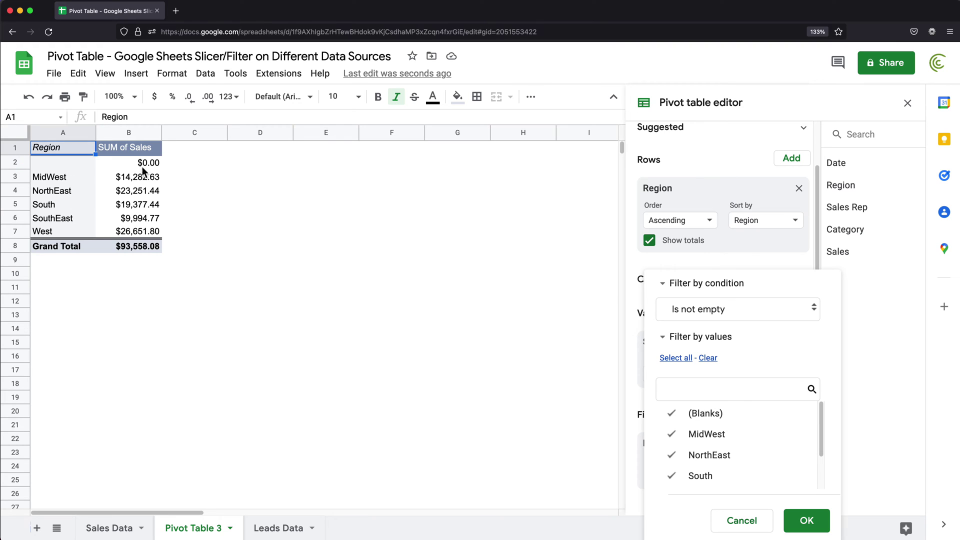
pyautogui.click(824, 527)
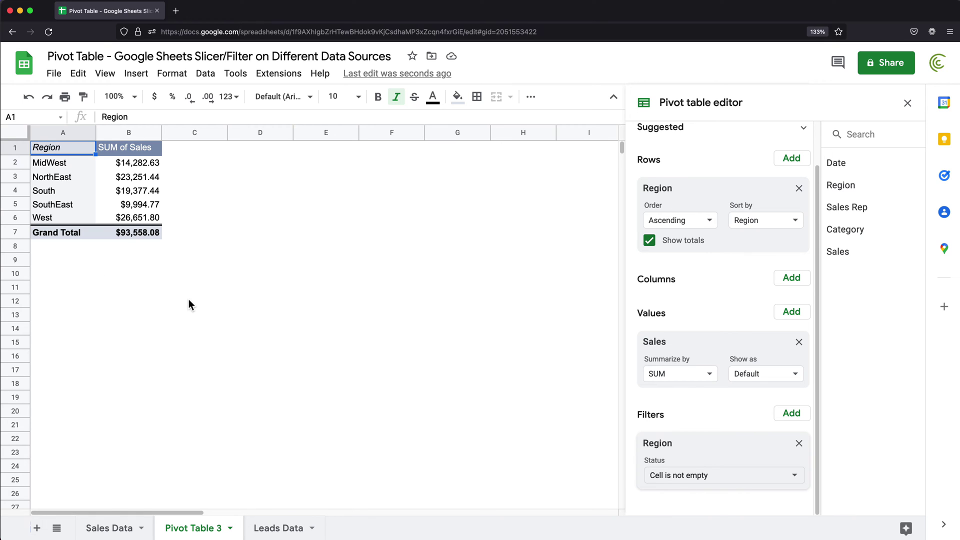
# Start a pivot table from Leads Data columns A:C, placed at 'Pivot Table 3'!D1
pyautogui.click(289, 534)
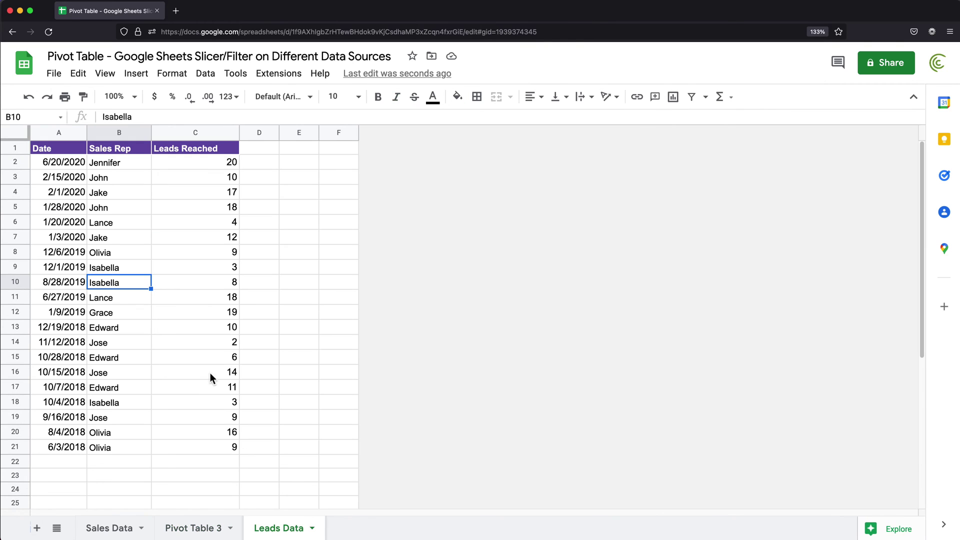
pyautogui.moveTo(58, 133); pyautogui.dragTo(193, 133)
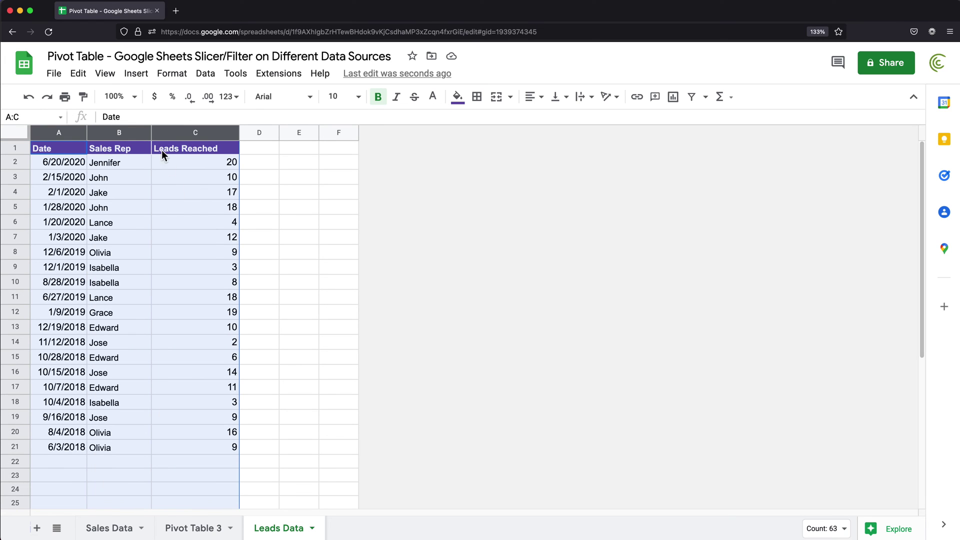
pyautogui.click(135, 73)
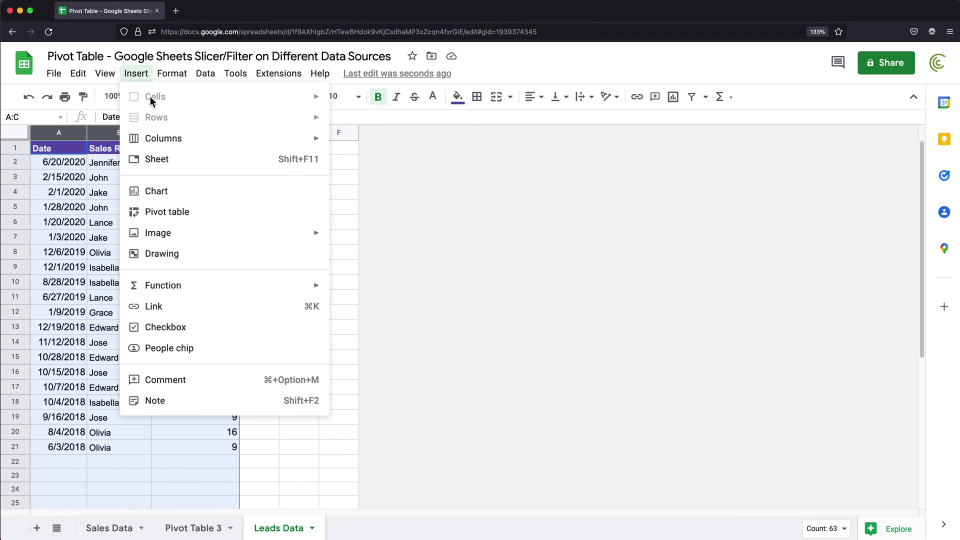
pyautogui.click(203, 214)
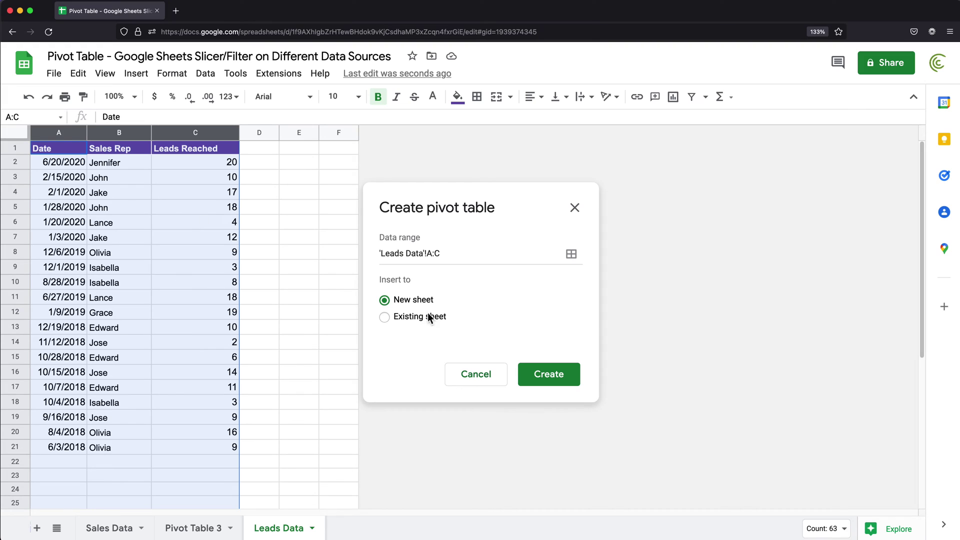
pyautogui.click(394, 319)
pyautogui.click(571, 343)
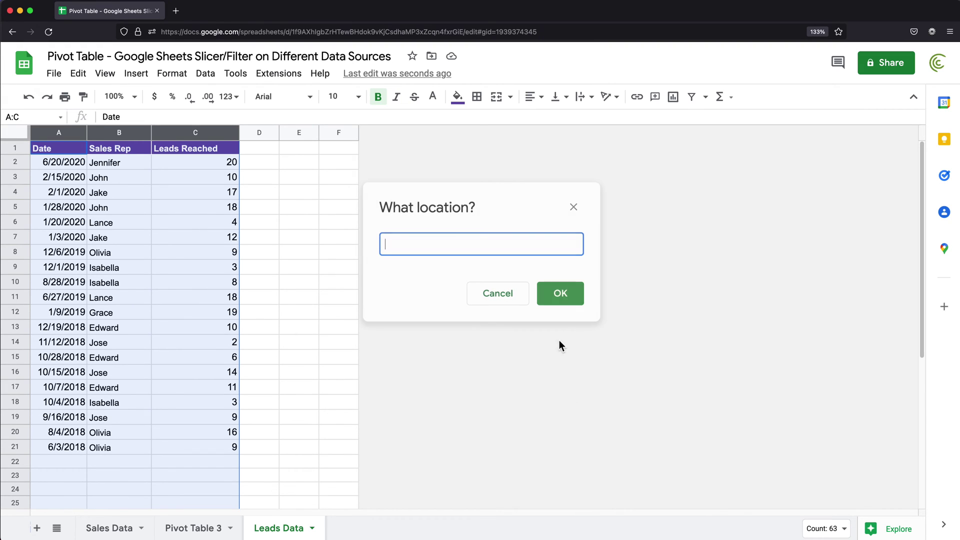
pyautogui.click(206, 533)
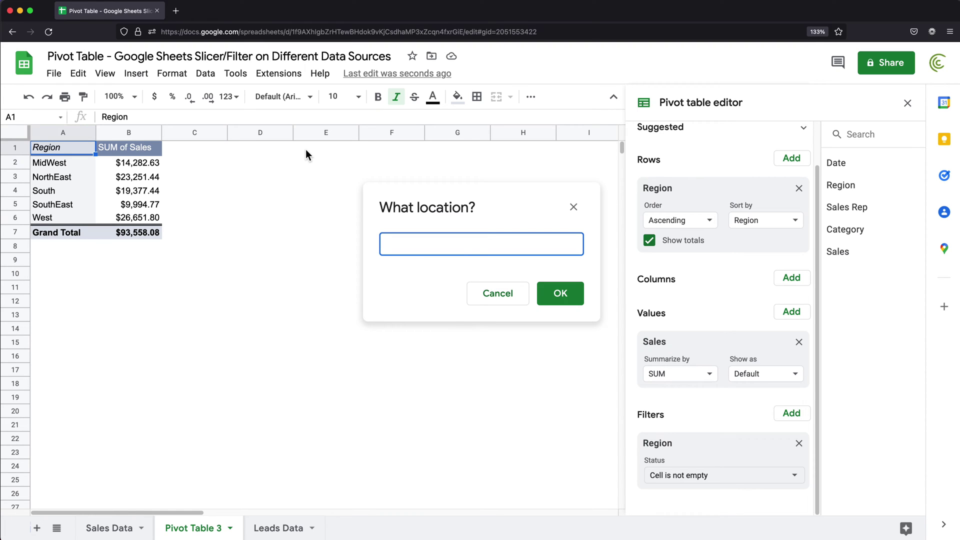
pyautogui.click(285, 149)
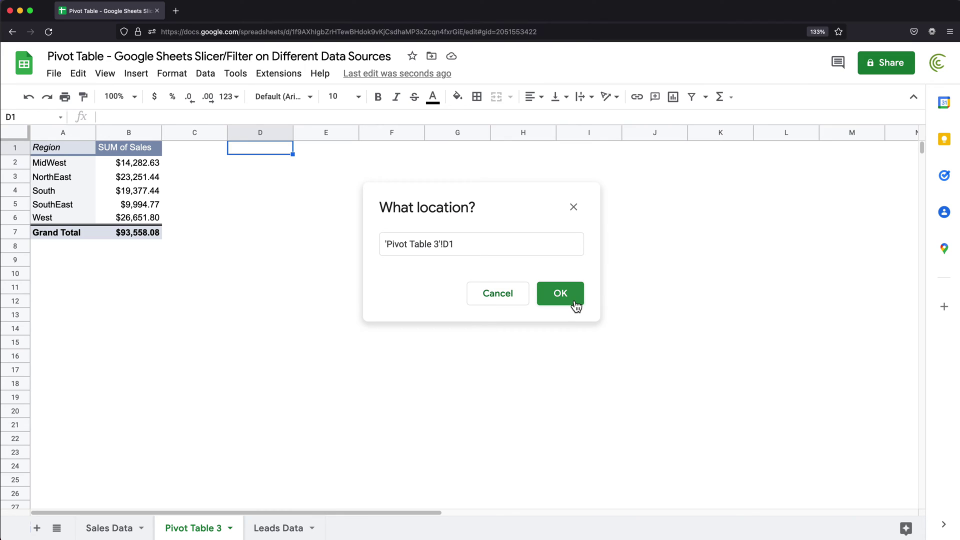
pyautogui.click(560, 294)
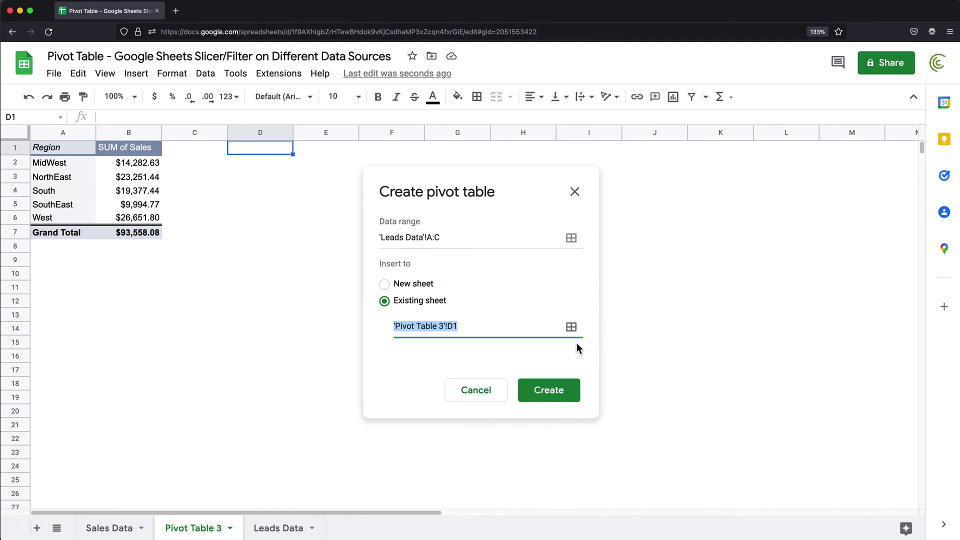
# Create the leads pivot summing Leads Reached, checking the source values on Leads Data
pyautogui.click(563, 392)
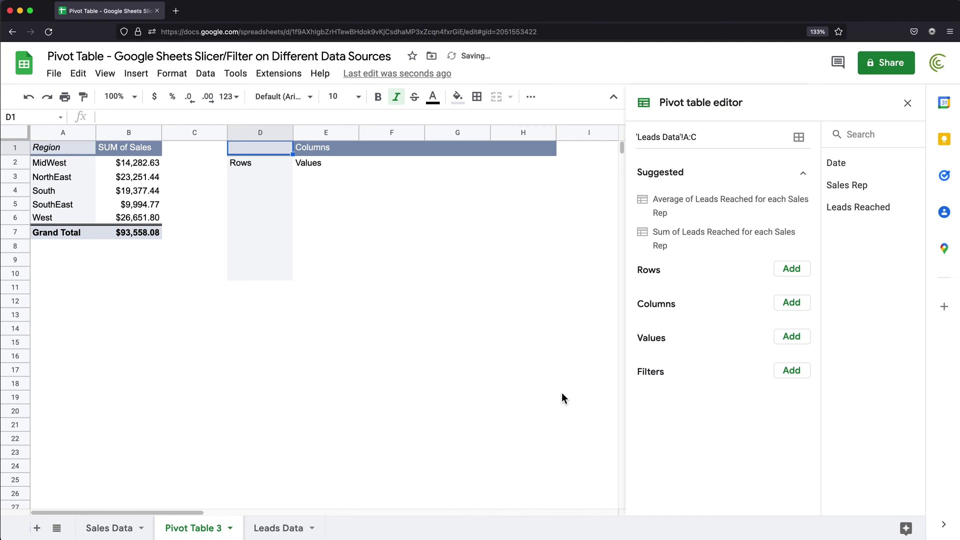
pyautogui.click(796, 345)
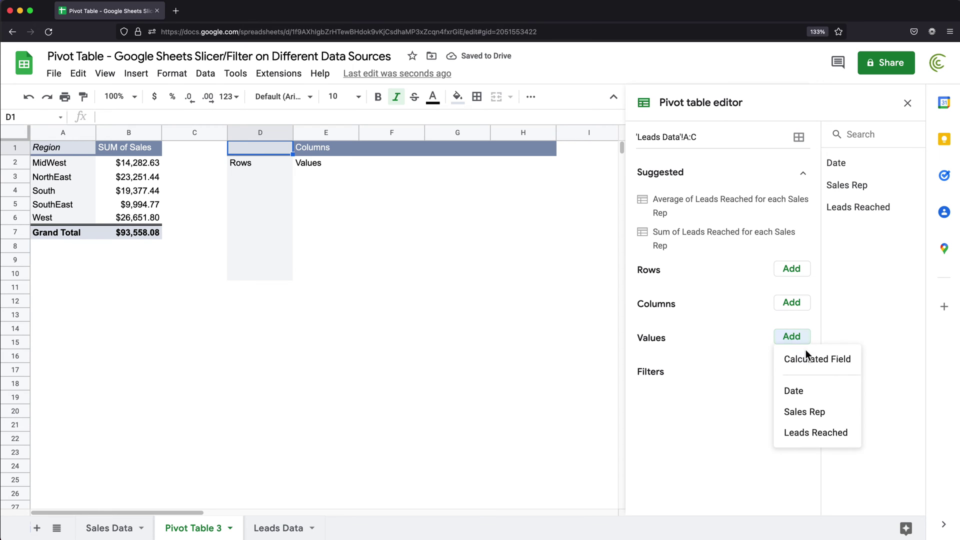
pyautogui.click(816, 434)
pyautogui.click(274, 528)
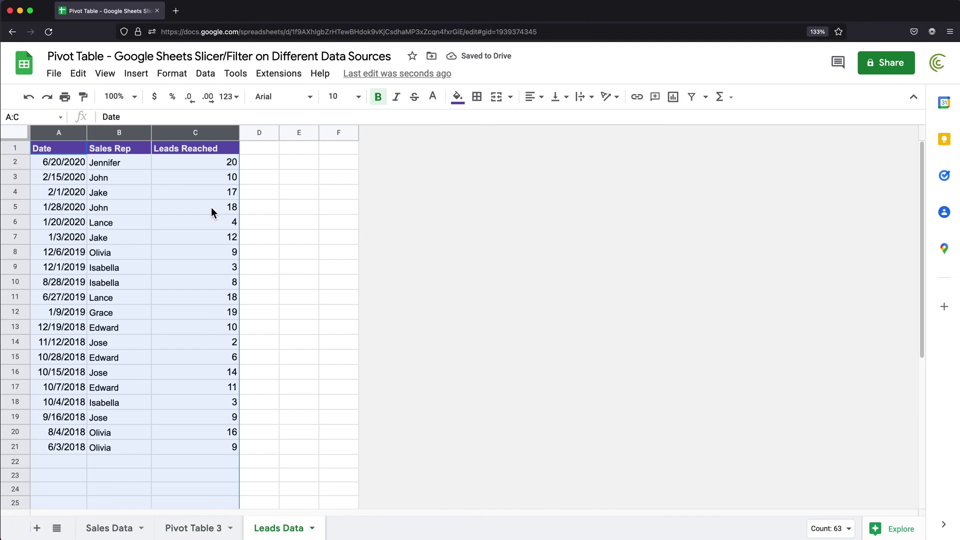
pyautogui.moveTo(208, 164); pyautogui.dragTo(211, 392)
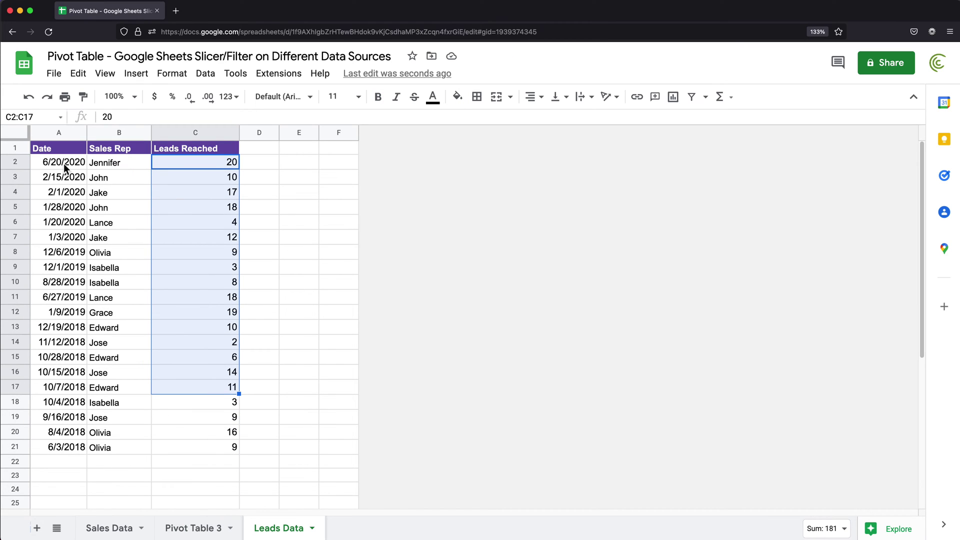
pyautogui.moveTo(64, 164); pyautogui.dragTo(69, 395)
pyautogui.click(202, 529)
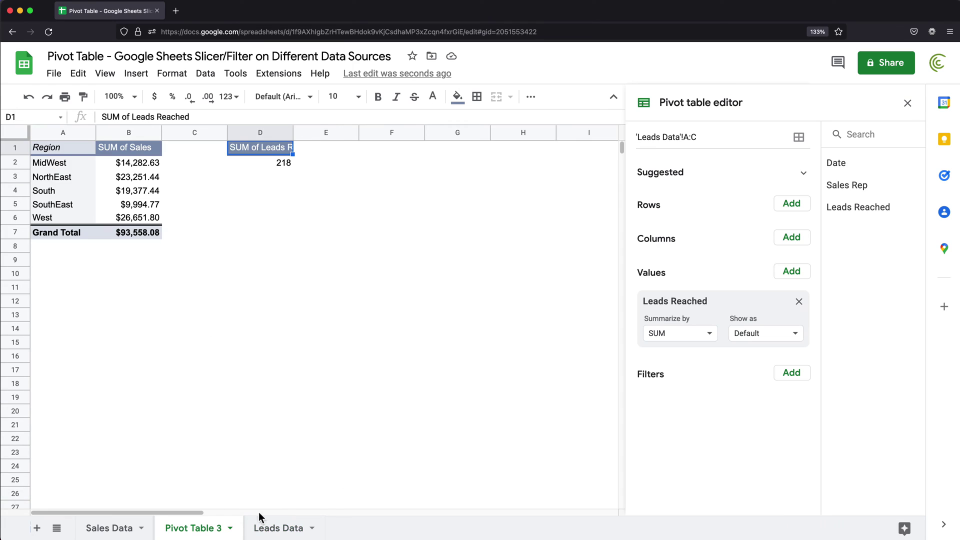
# Group the leads pivot rows by Date, exposing a blank-date row
pyautogui.click(792, 206)
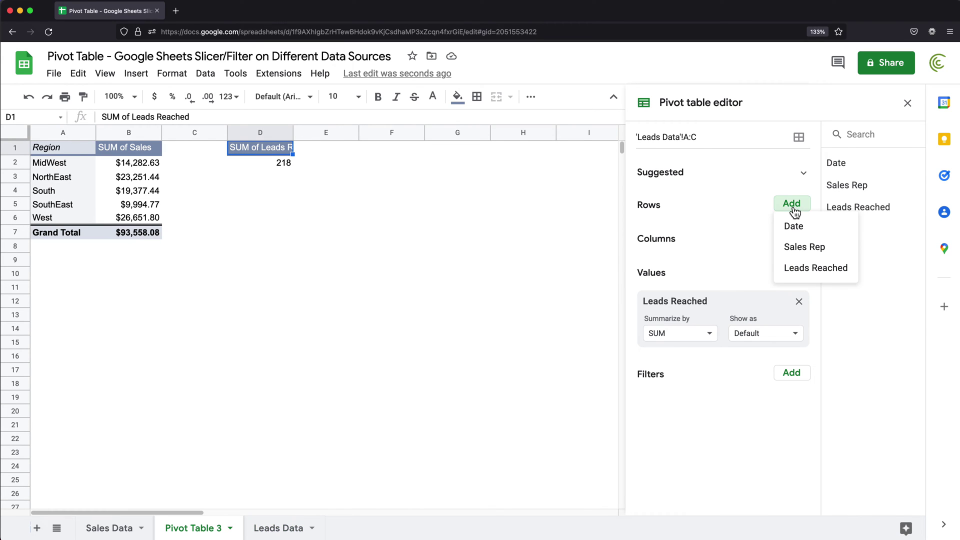
pyautogui.click(811, 227)
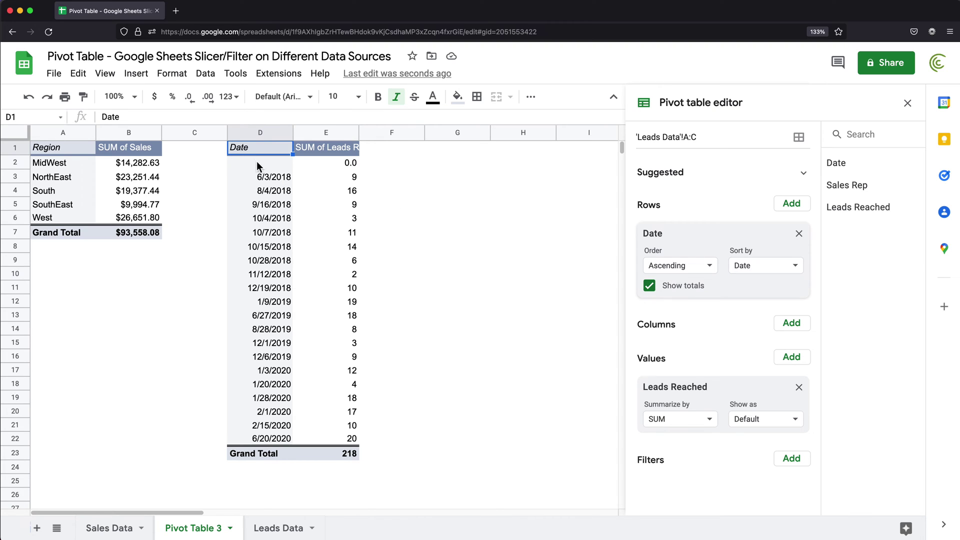
pyautogui.moveTo(258, 164); pyautogui.dragTo(340, 167)
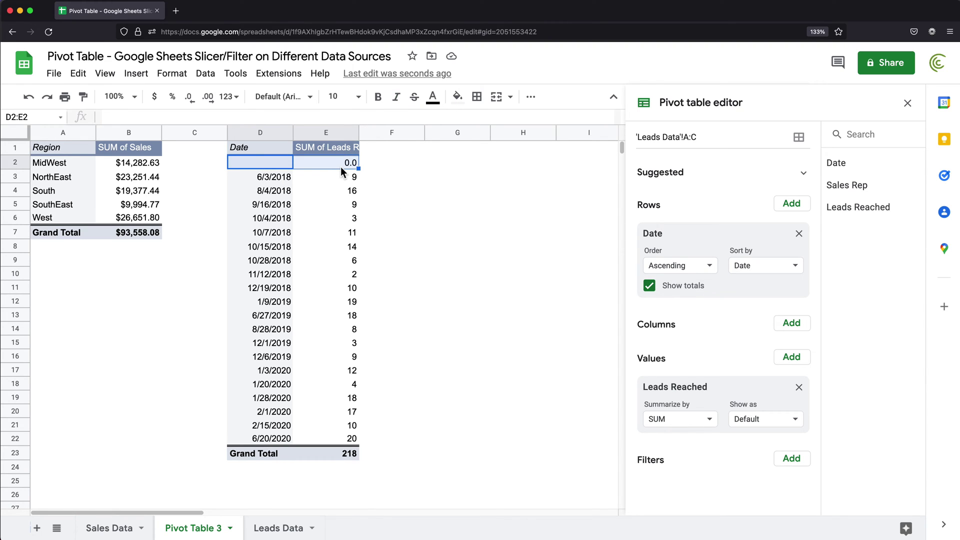
pyautogui.click(286, 166)
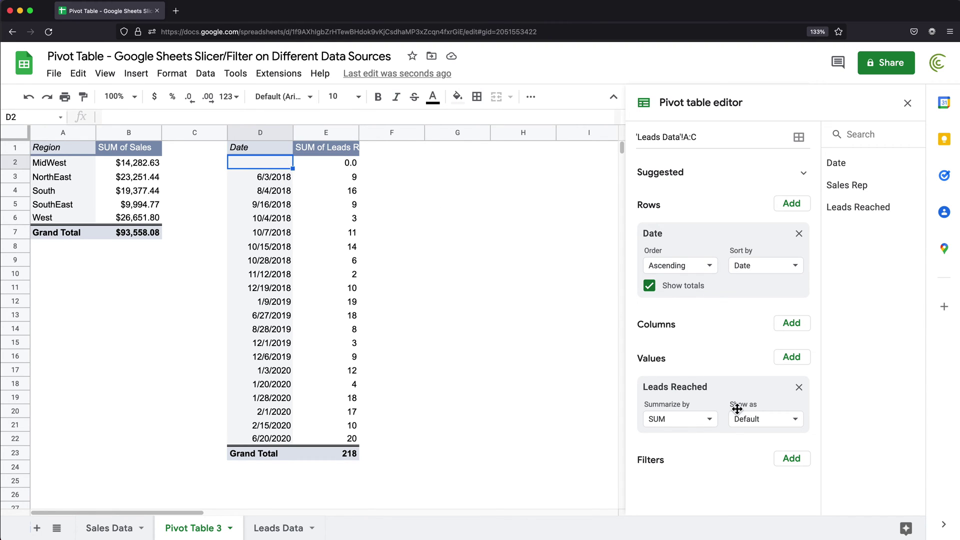
# Add a Date filter set to 'Is not empty' to remove the blank date row
pyautogui.click(792, 469)
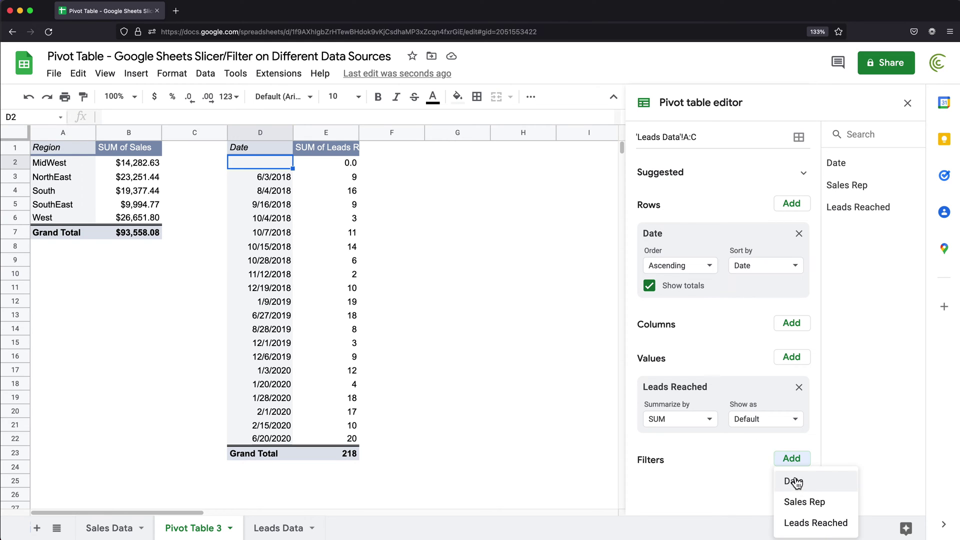
pyautogui.click(799, 484)
pyautogui.click(732, 479)
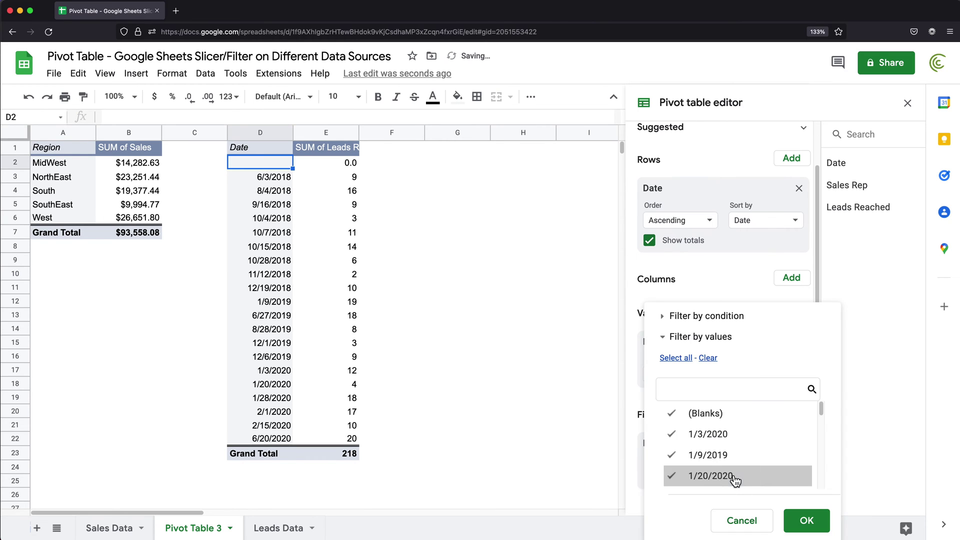
pyautogui.click(663, 315)
pyautogui.click(712, 312)
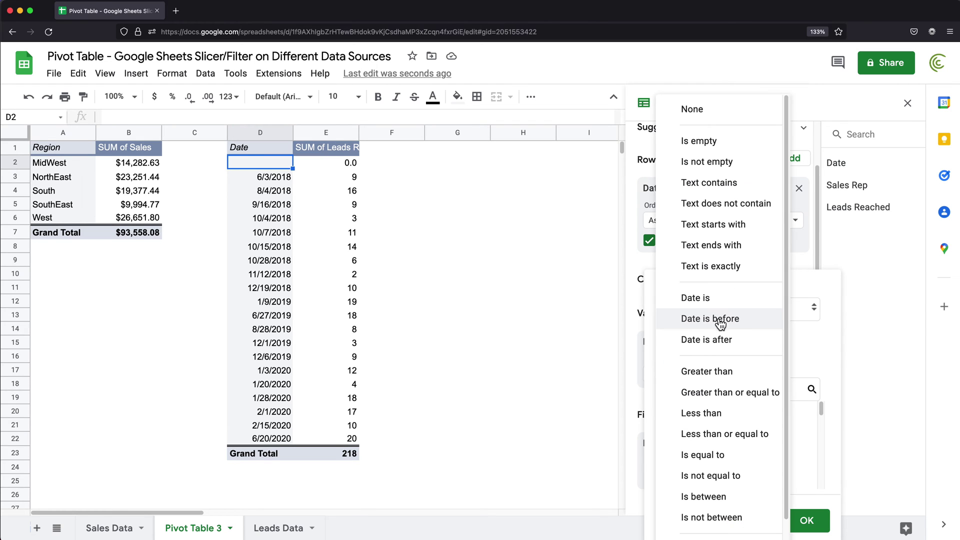
pyautogui.click(713, 165)
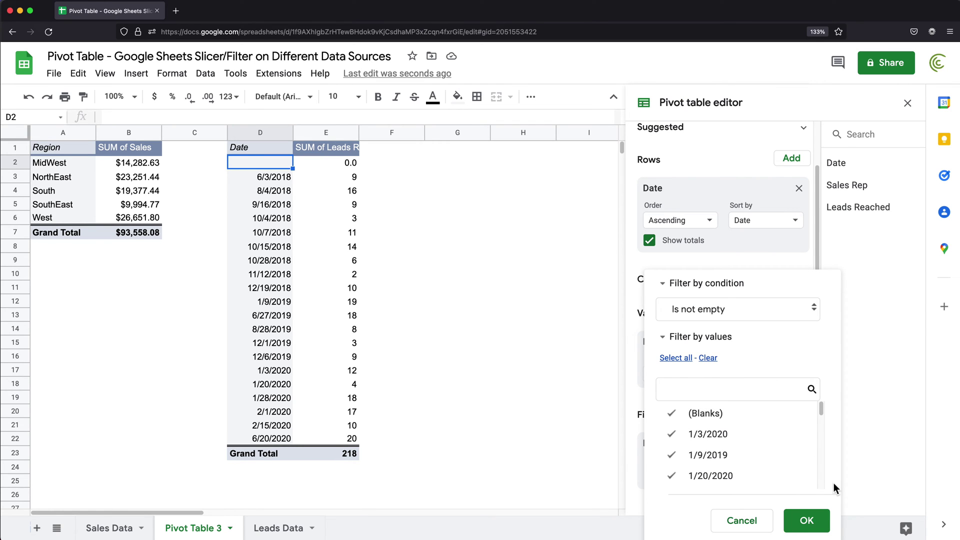
pyautogui.click(826, 520)
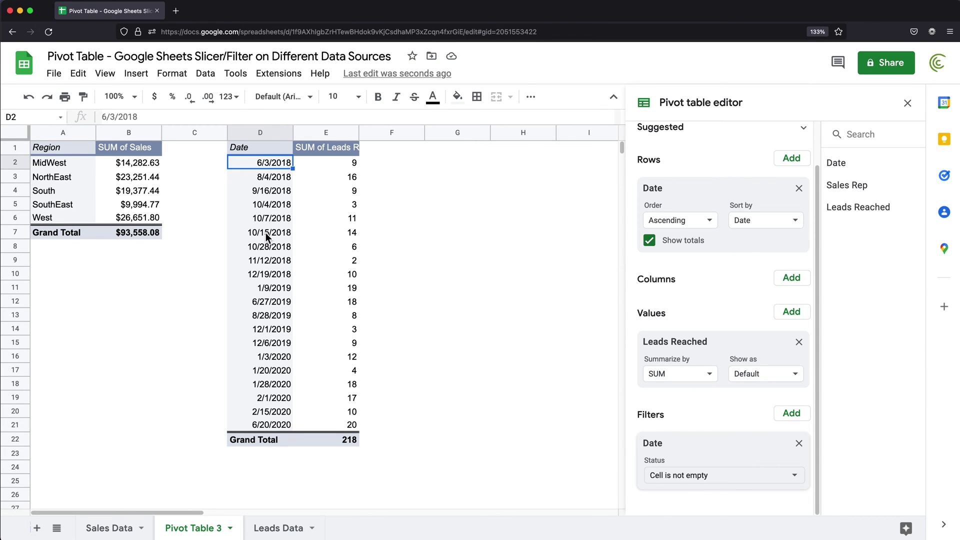
# Widen column E so its full header is visible
pyautogui.scroll(1, 714, 270)
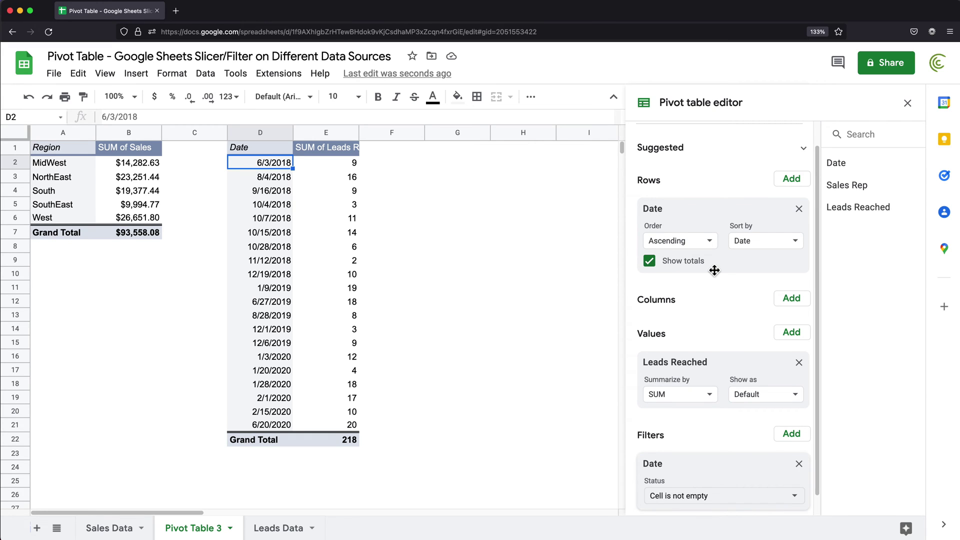
pyautogui.click(357, 133)
pyautogui.click(375, 167)
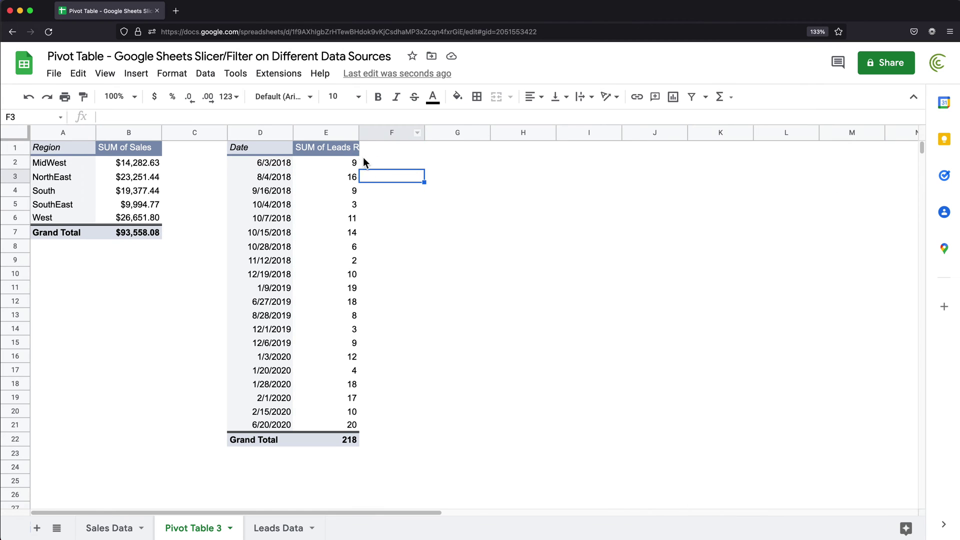
pyautogui.click(356, 163)
pyautogui.moveTo(363, 141); pyautogui.dragTo(402, 134)
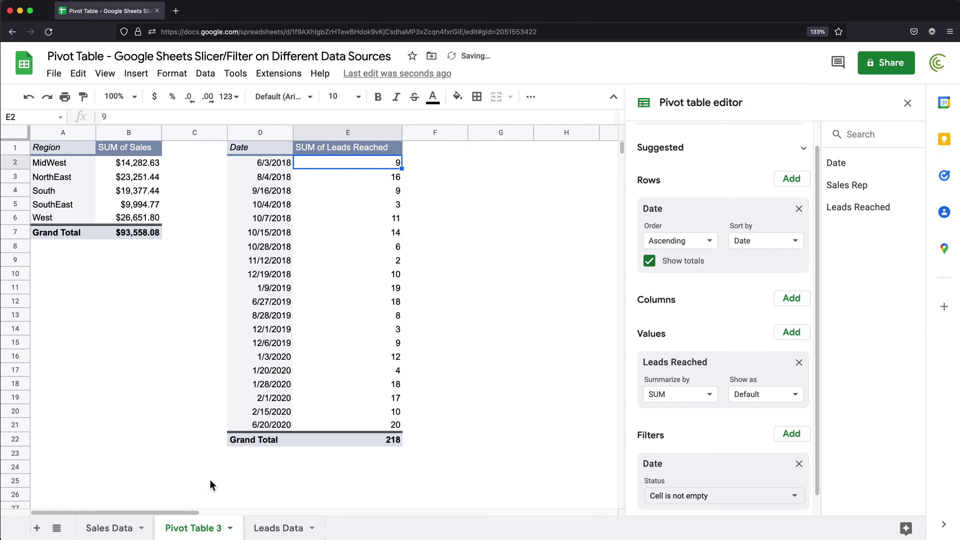
# Check the Sales Rep name columns on Sales Data and Leads Data
pyautogui.click(109, 529)
pyautogui.moveTo(186, 149); pyautogui.dragTo(184, 451)
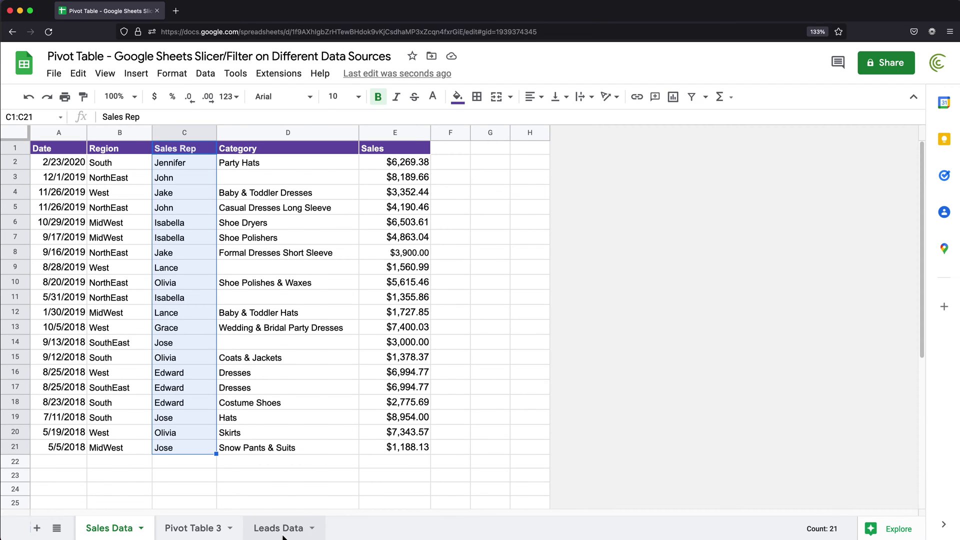
pyautogui.click(284, 531)
pyautogui.moveTo(126, 170); pyautogui.dragTo(130, 447)
# Enter the label 'Sales Rep' in G1 of Pivot Table 3
pyautogui.click(195, 534)
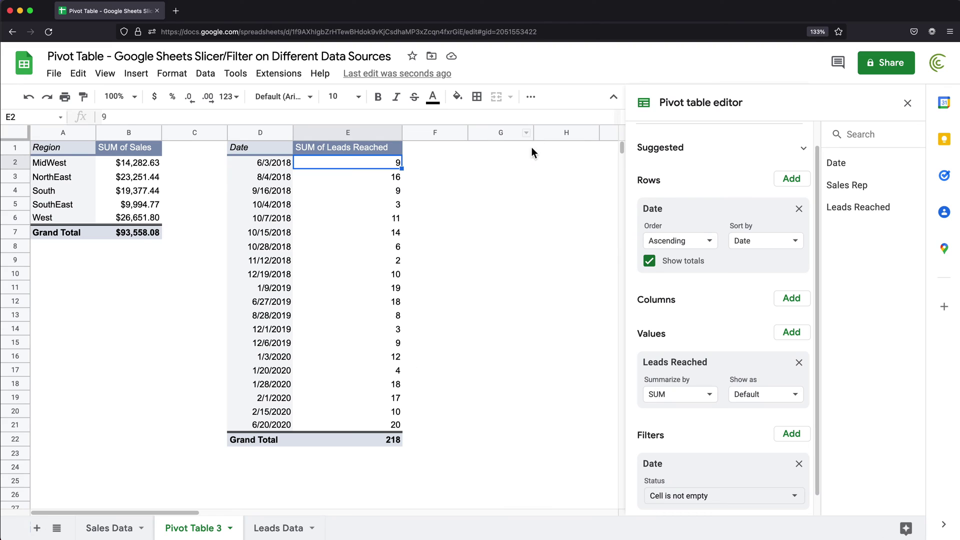
pyautogui.click(512, 163)
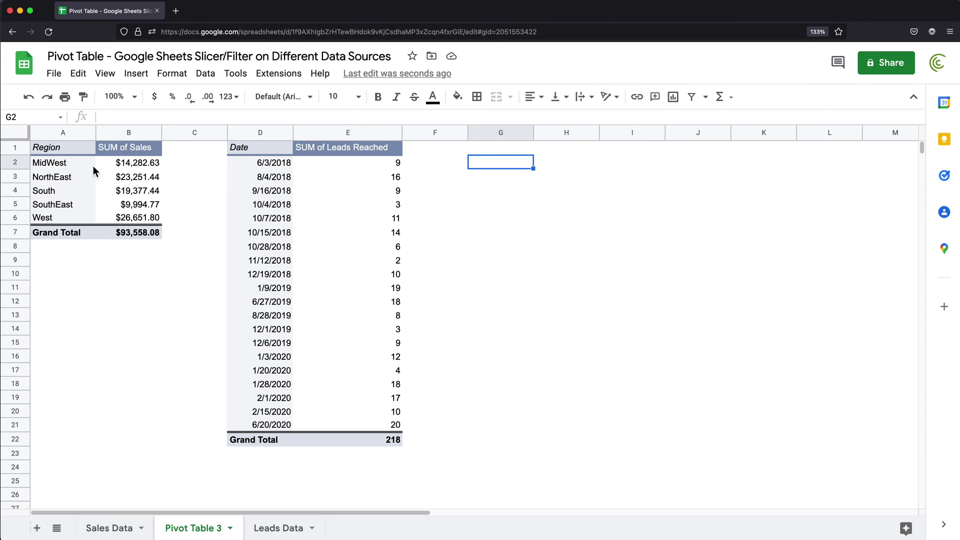
pyautogui.click(515, 152)
pyautogui.write('Sales Rep')
pyautogui.press('Return')
# Add a new sheet and name it 'Dropdown'
pyautogui.click(37, 528)
pyautogui.doubleClick(270, 531)
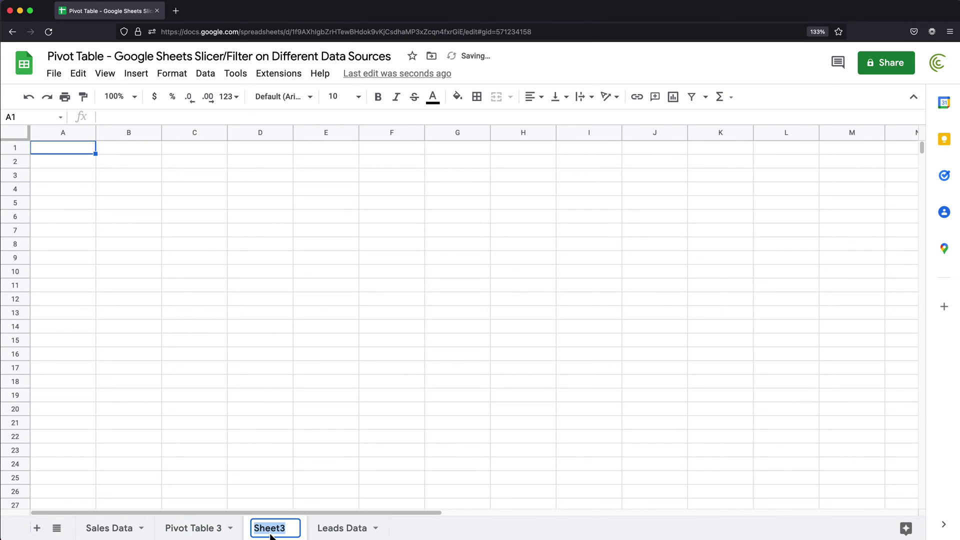
pyautogui.write('Drop')
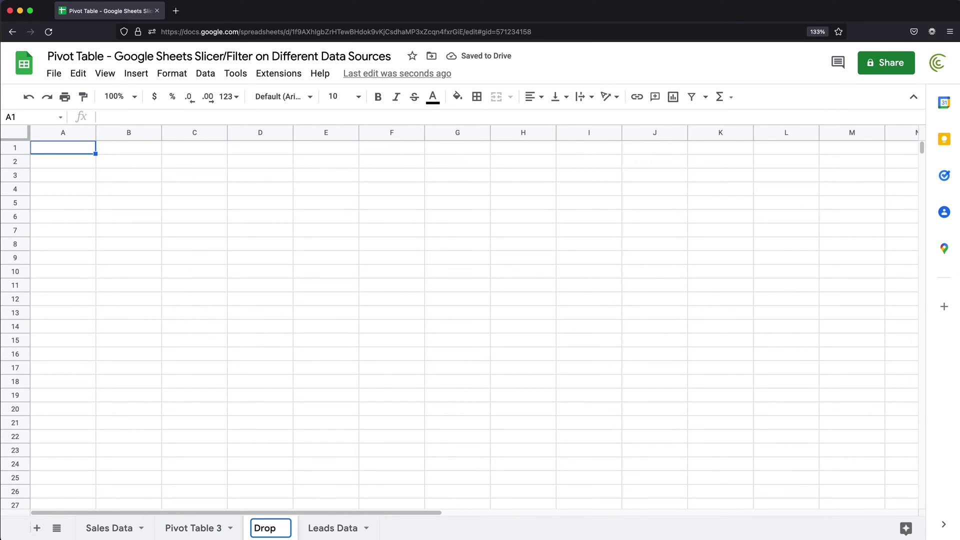
pyautogui.write('down')
pyautogui.press('Return')
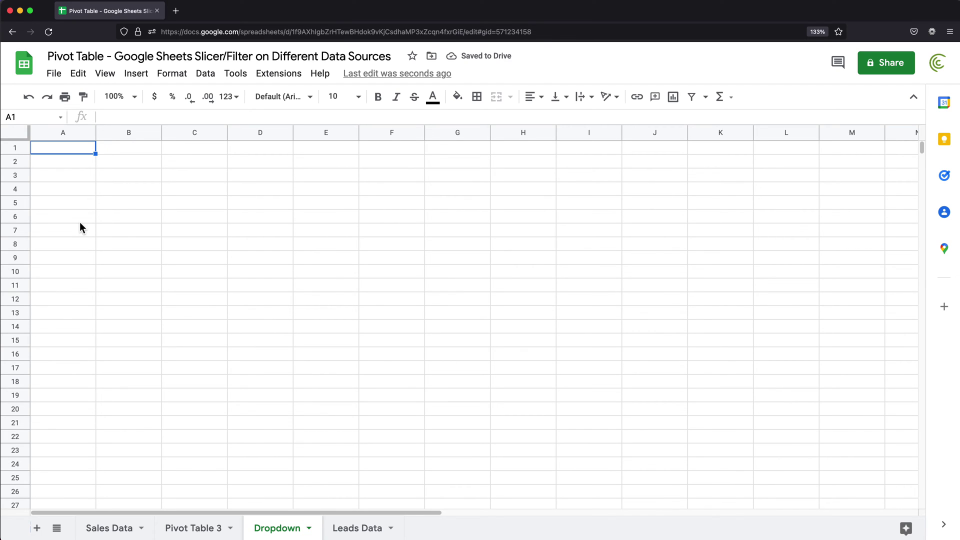
# Enter 'All' in cell A1 of the Dropdown sheet
pyautogui.write('All')
pyautogui.press('Return')
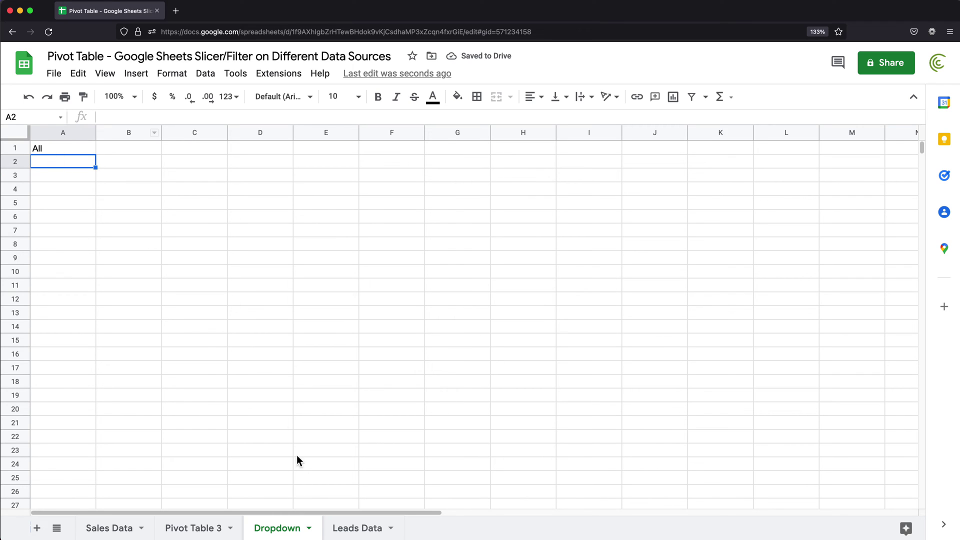
pyautogui.click(112, 535)
pyautogui.click(369, 534)
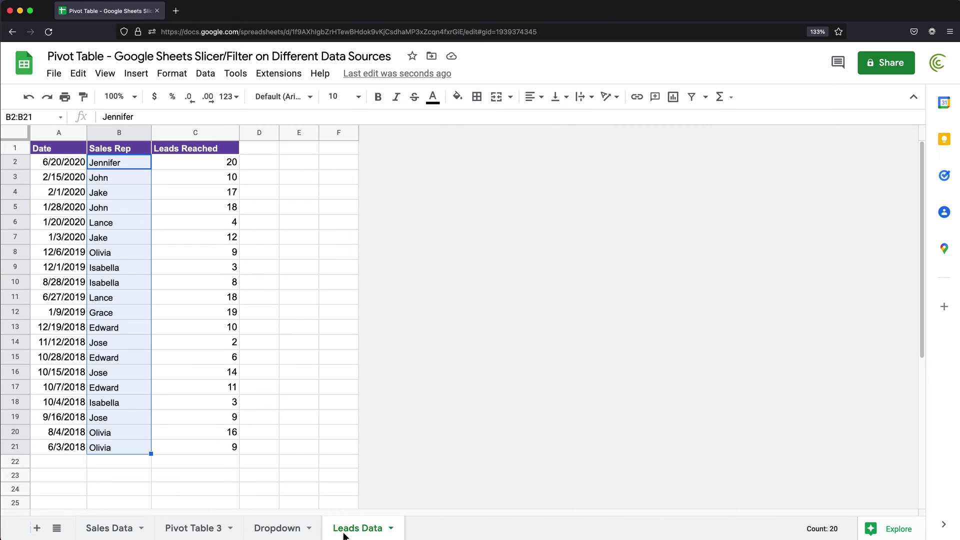
# Enter =UNIQUE({'Sales Data'!C2:C;'Leads Data'!B2:B}) in Dropdown!A2
pyautogui.click(278, 531)
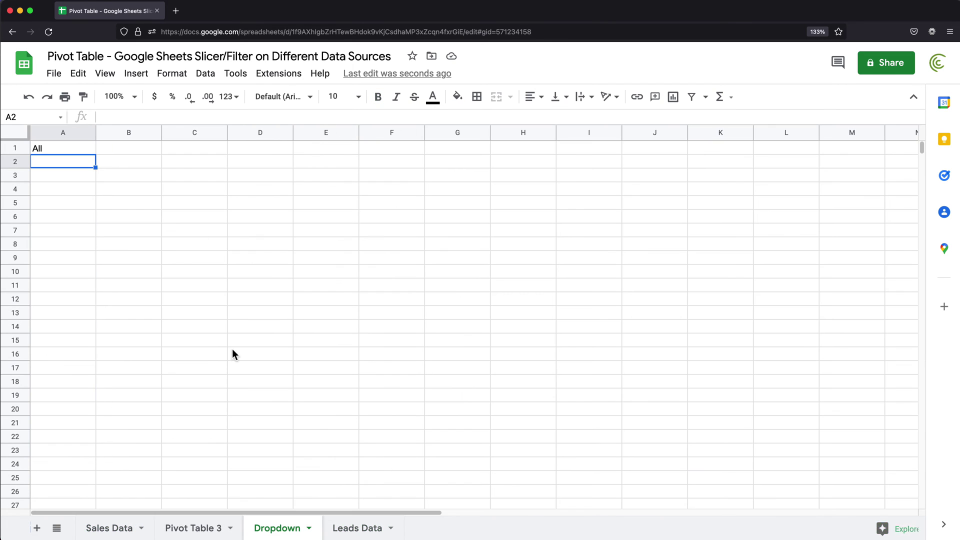
pyautogui.write('=')
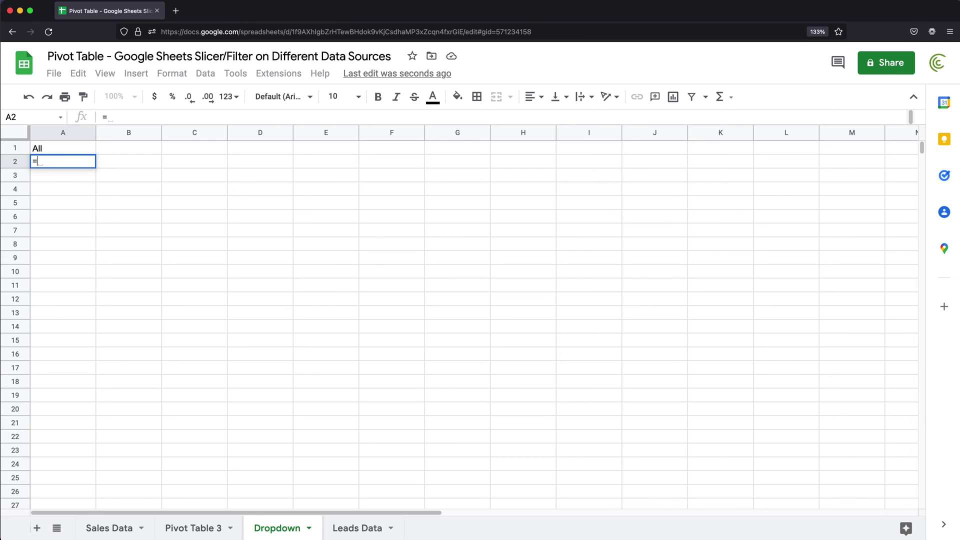
pyautogui.write('UNI')
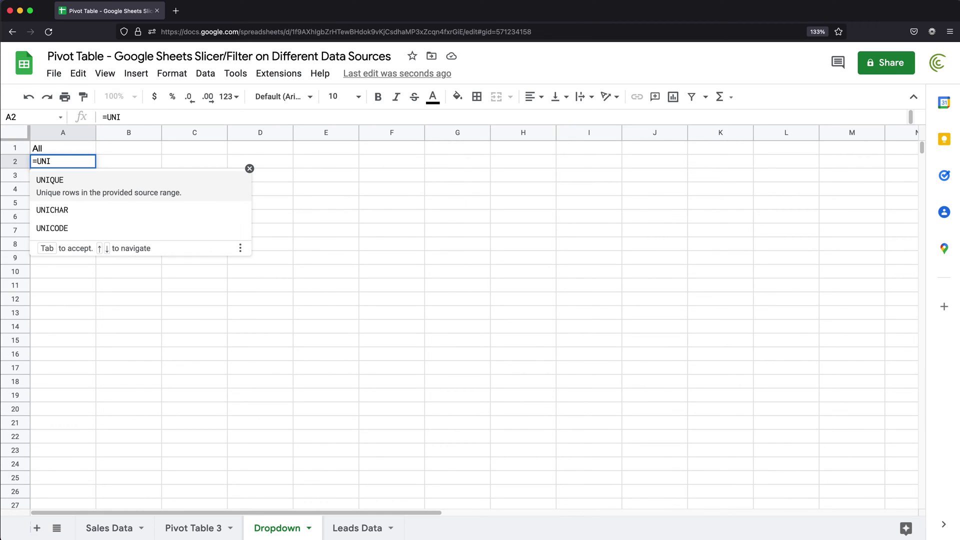
pyautogui.press('Tab')
pyautogui.write('{')
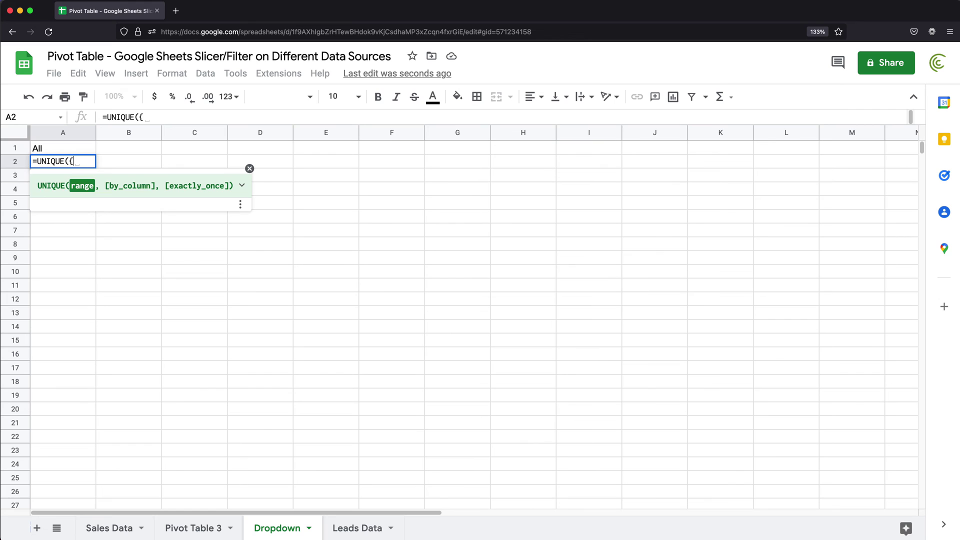
pyautogui.click(124, 530)
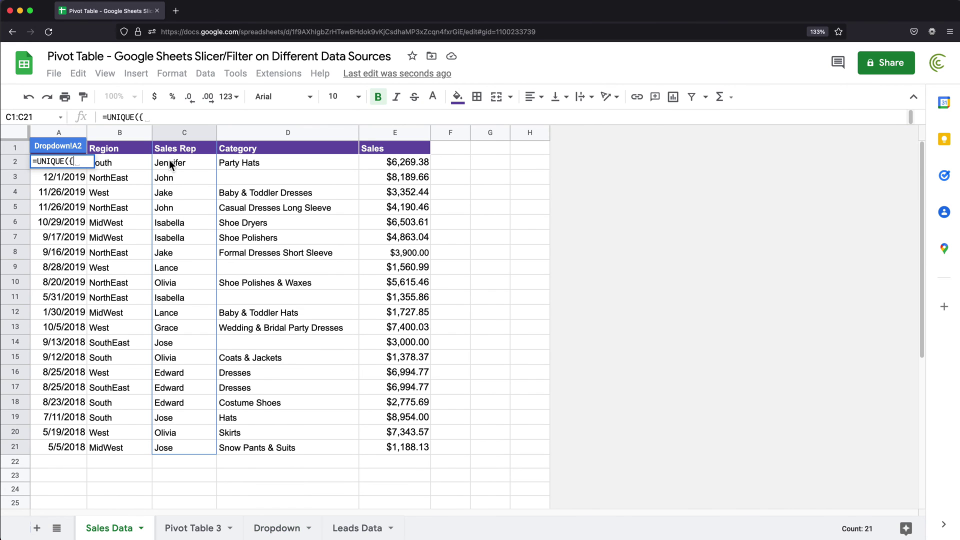
pyautogui.moveTo(175, 162); pyautogui.dragTo(200, 257)
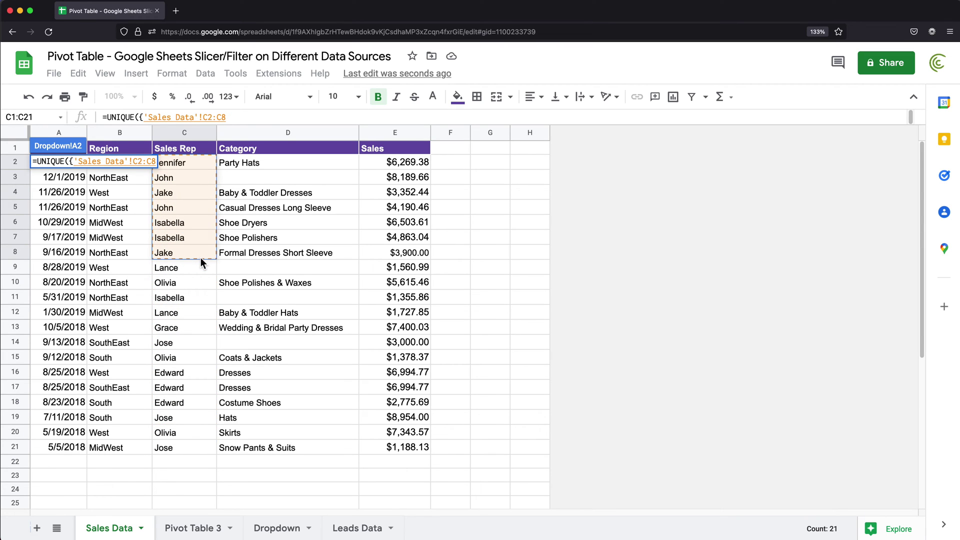
pyautogui.press('BackSpace')
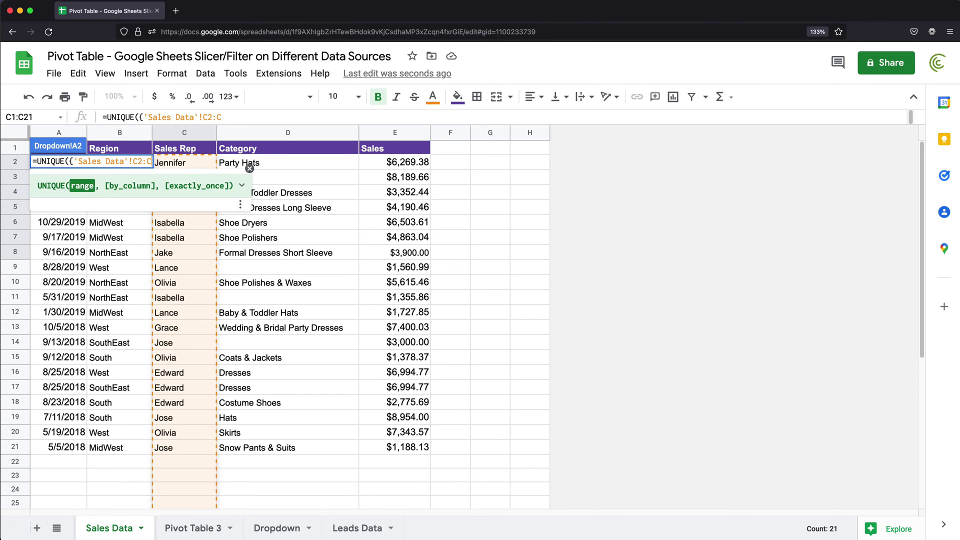
pyautogui.write(';')
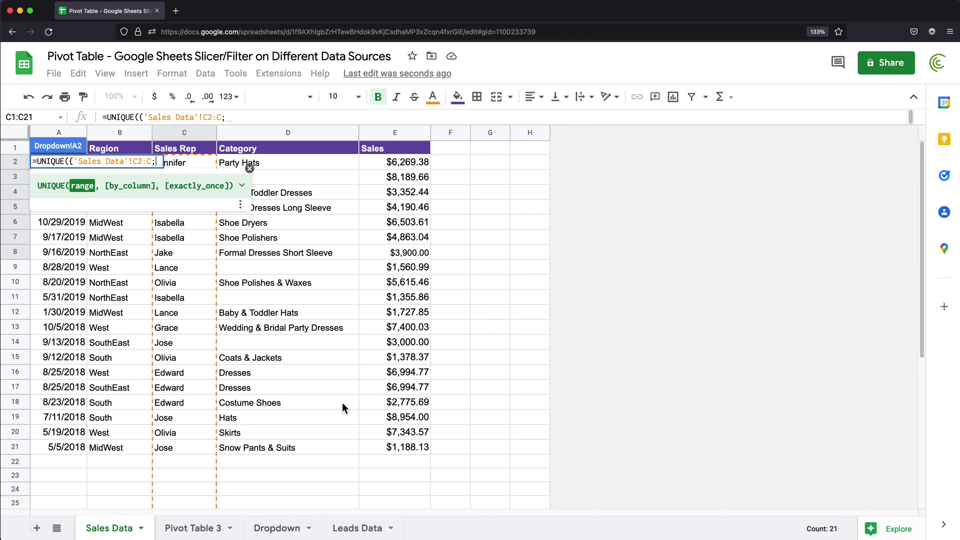
pyautogui.click(373, 533)
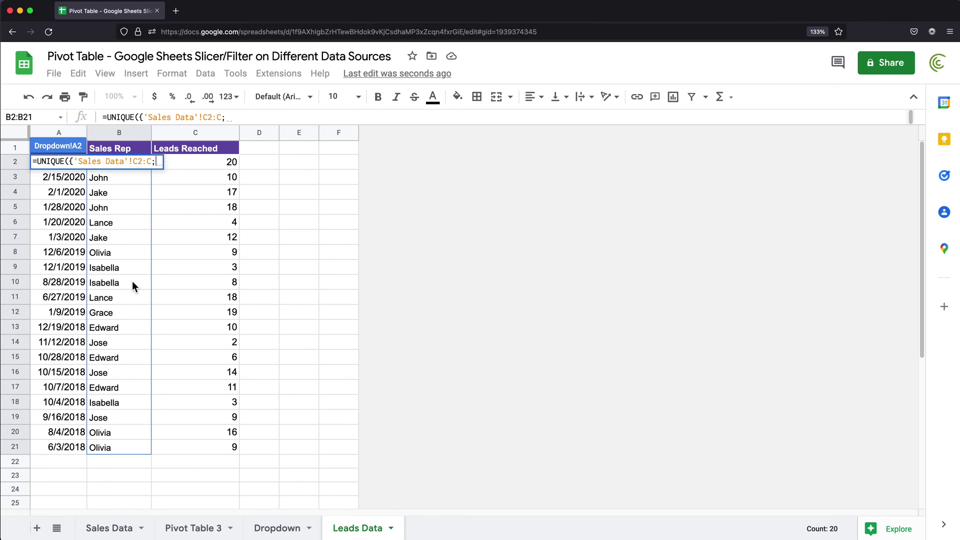
pyautogui.moveTo(132, 281); pyautogui.dragTo(136, 168)
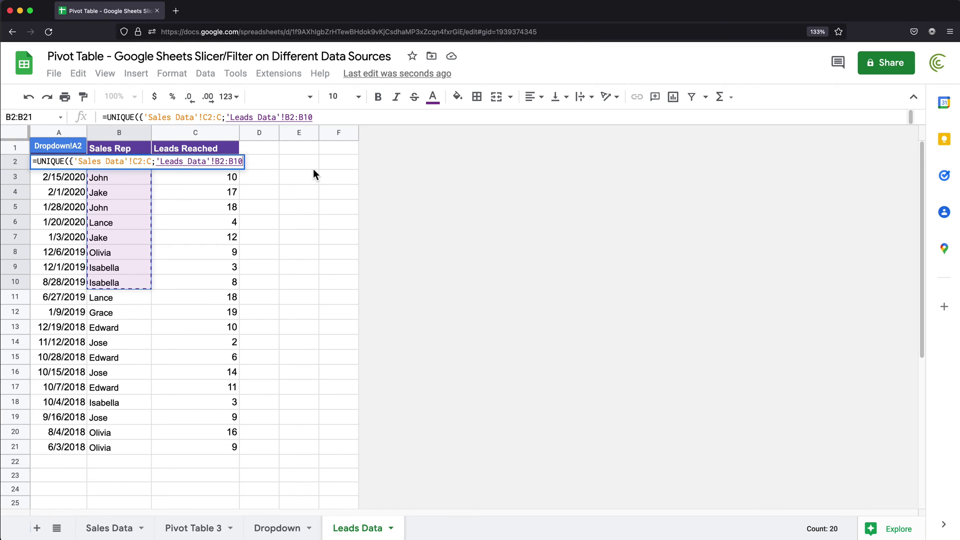
pyautogui.press('BackSpace')
pyautogui.press('BackSpace')
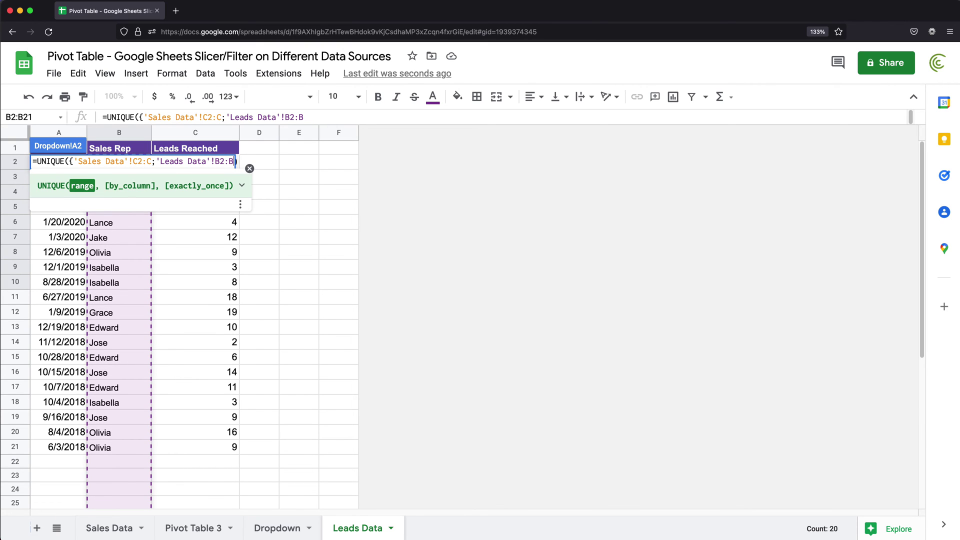
pyautogui.write('}')
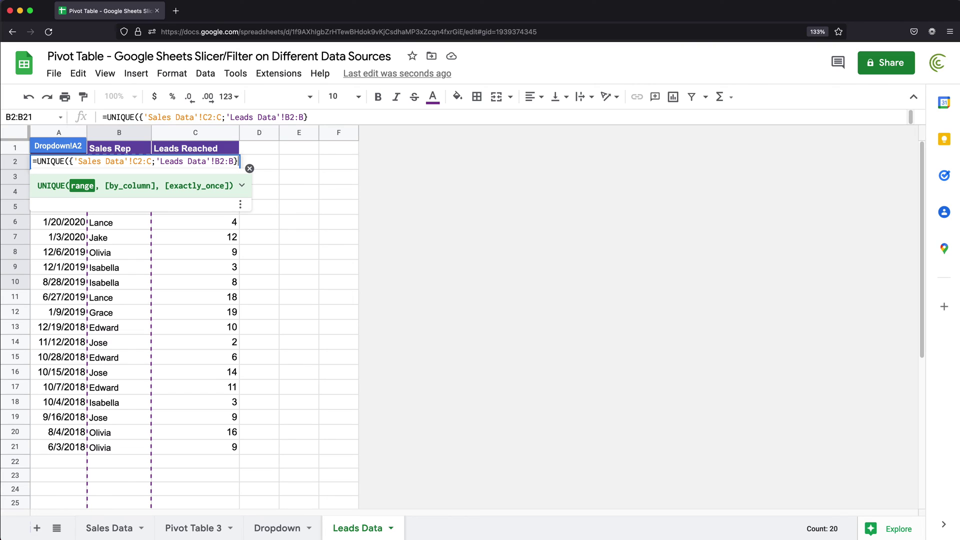
pyautogui.write(')')
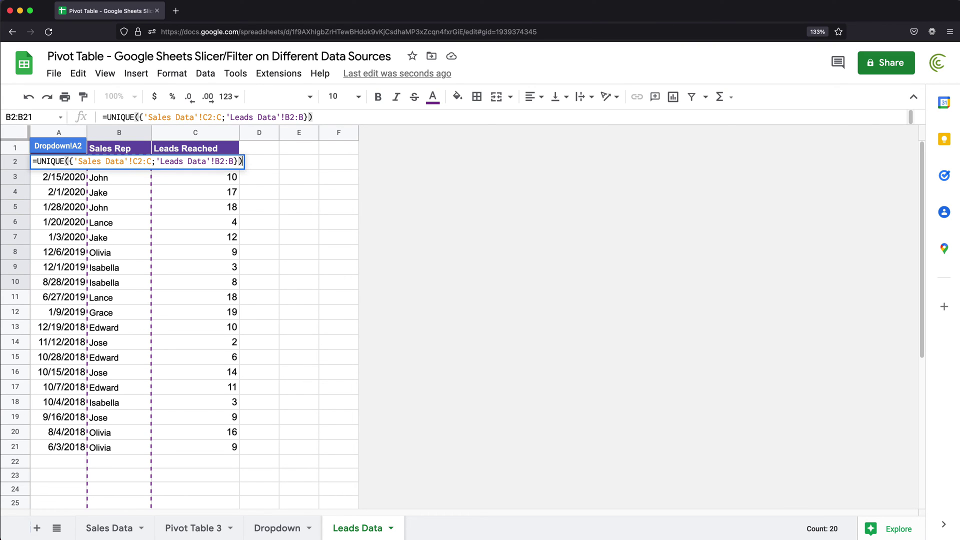
pyautogui.press('Return')
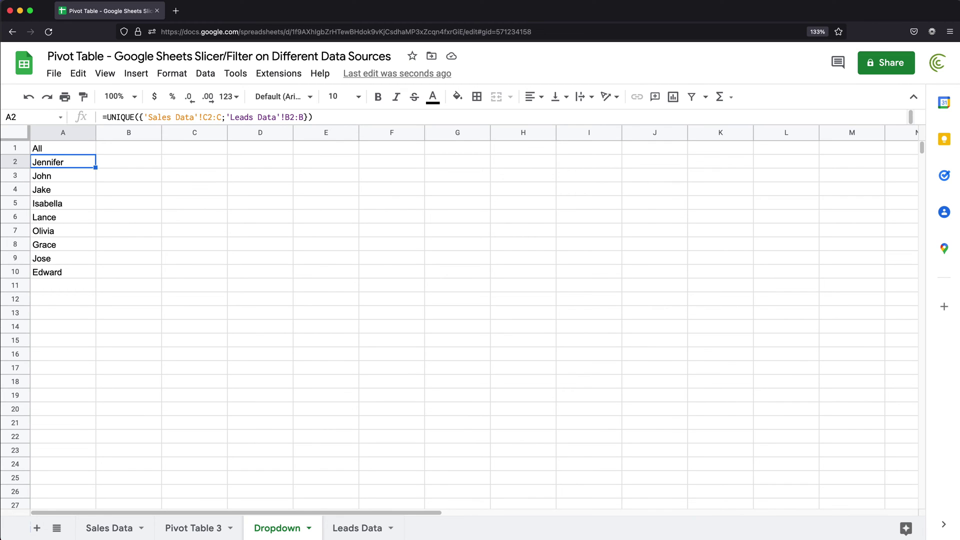
# Wrap the A2 formula in SORT to alphabetize the rep names
pyautogui.doubleClick(59, 164)
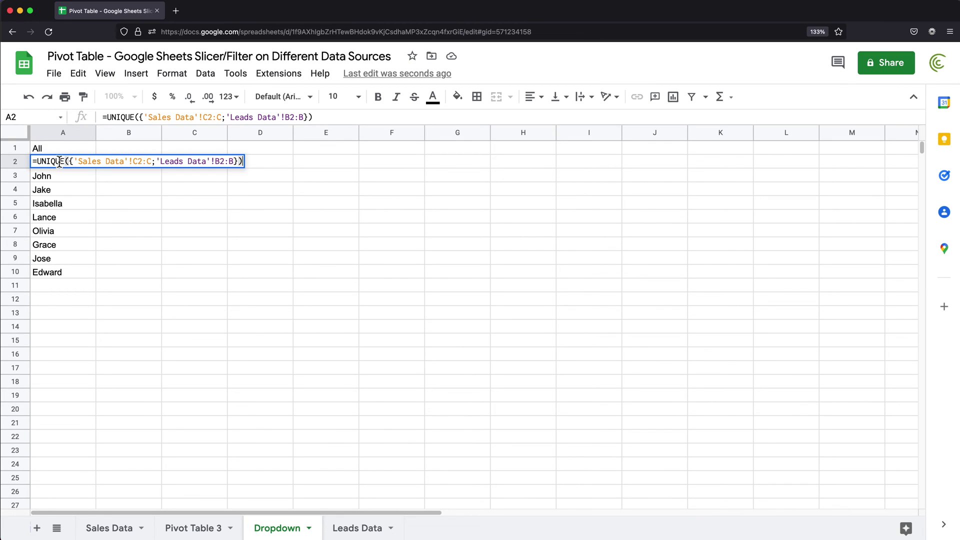
pyautogui.write('SORT(')
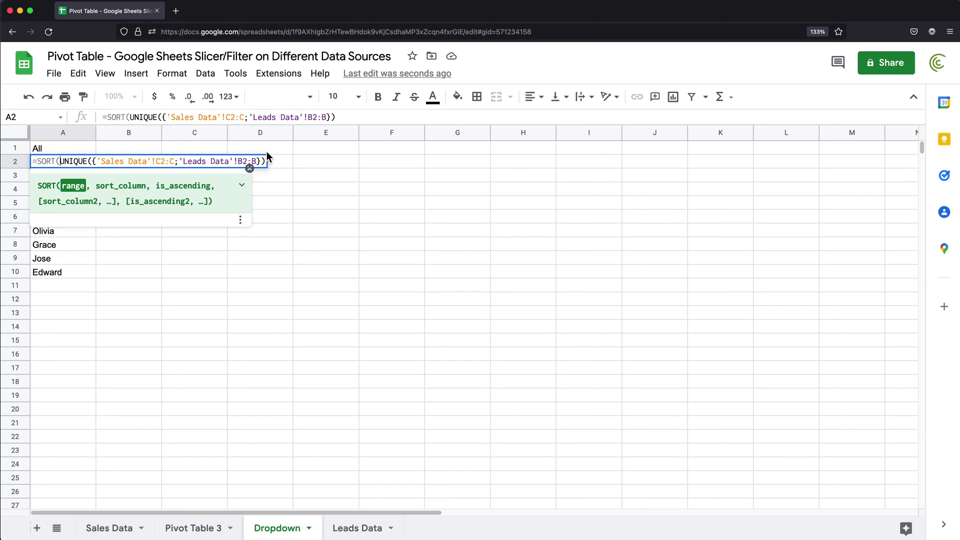
pyautogui.press('End')
pyautogui.write(')')
pyautogui.press('Return')
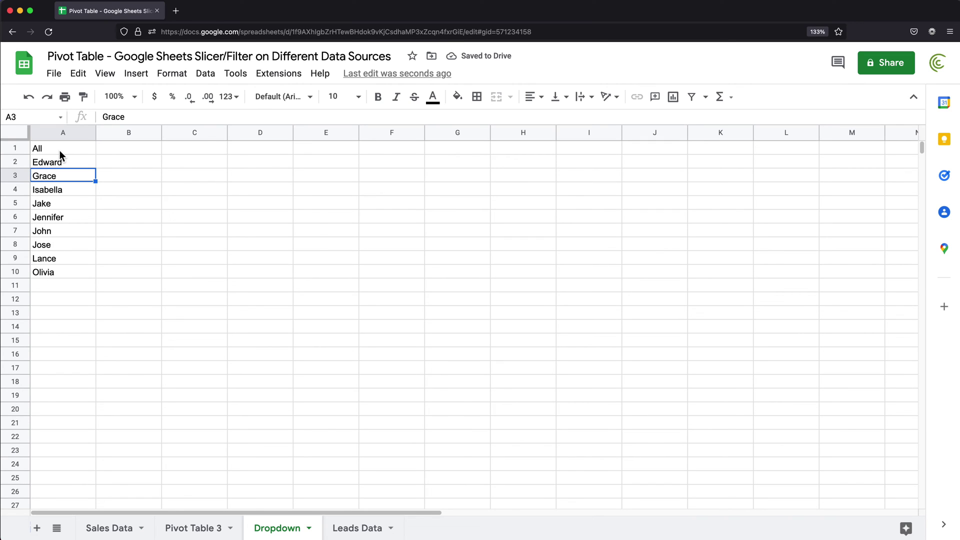
# Reorder the sheet tabs so Pivot Table 3 comes last
pyautogui.click(276, 530)
pyautogui.moveTo(276, 531); pyautogui.dragTo(376, 527)
pyautogui.click(205, 529)
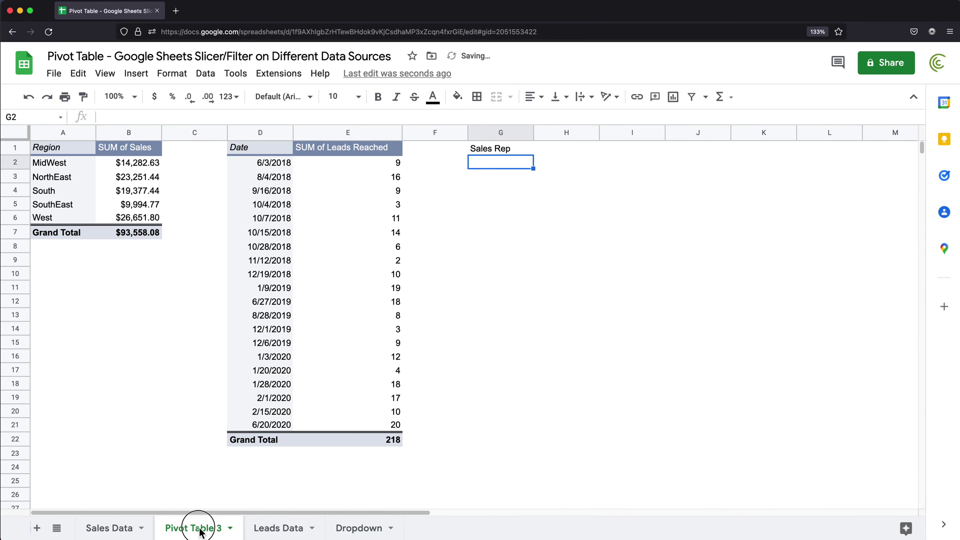
pyautogui.moveTo(208, 529); pyautogui.dragTo(389, 525)
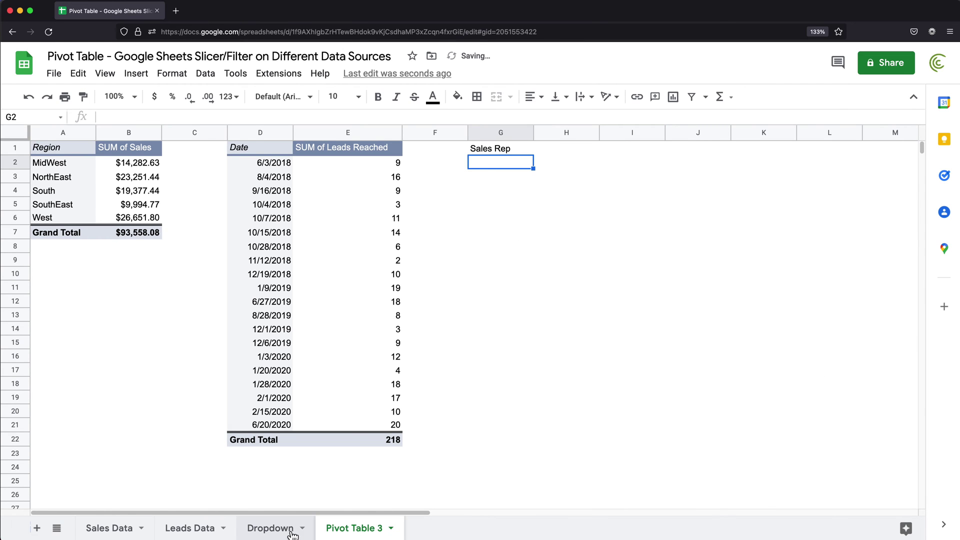
pyautogui.click(270, 529)
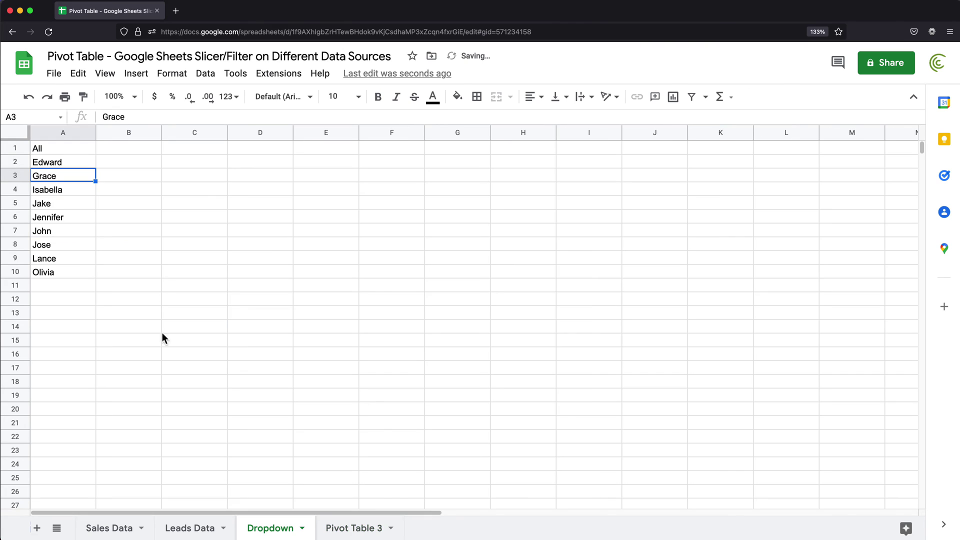
pyautogui.moveTo(60, 148); pyautogui.dragTo(62, 285)
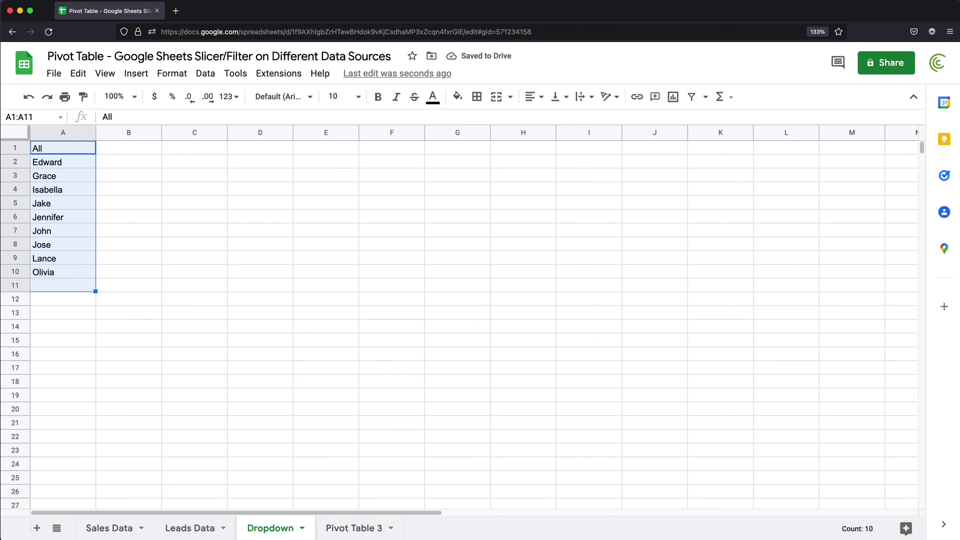
pyautogui.click(354, 528)
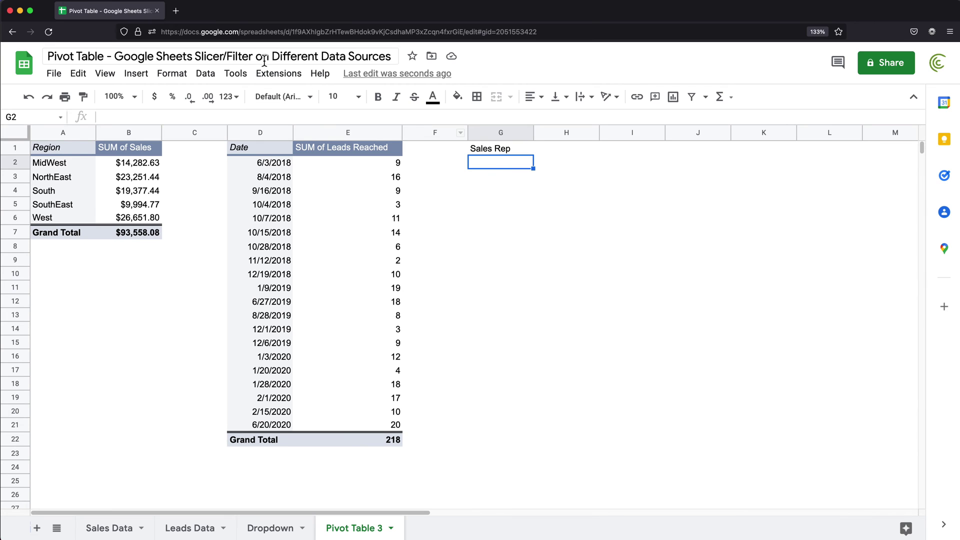
# Add a G2 dropdown validation from Dropdown!A:A that rejects invalid input
pyautogui.click(206, 75)
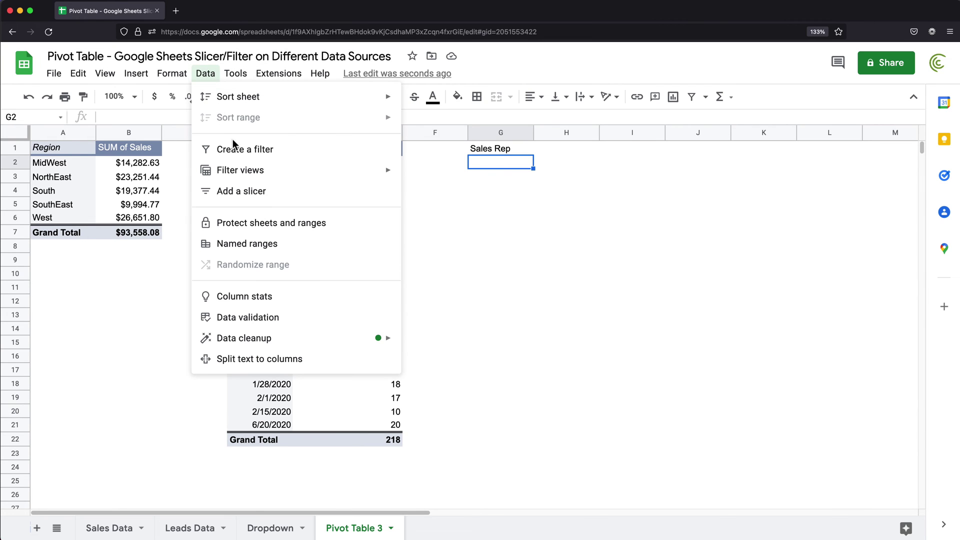
pyautogui.click(258, 319)
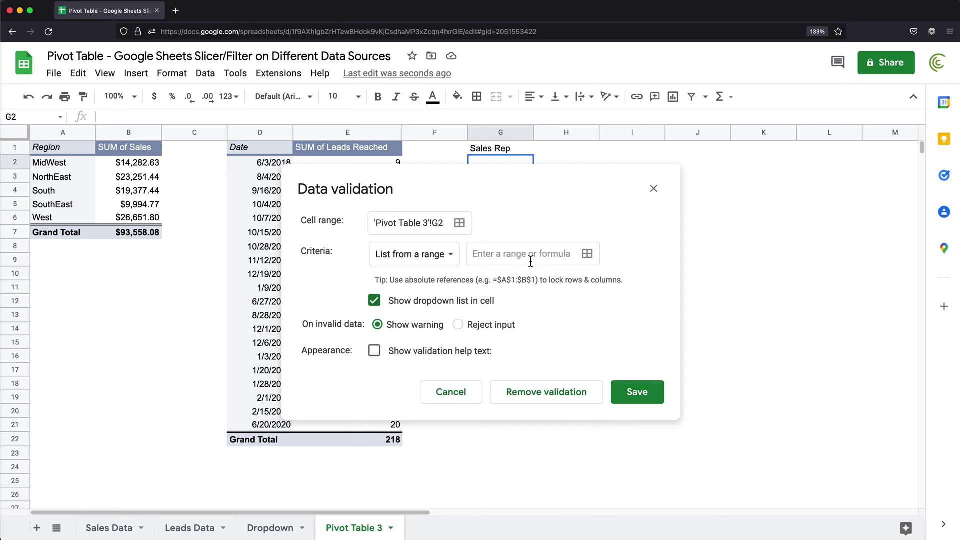
pyautogui.click(531, 260)
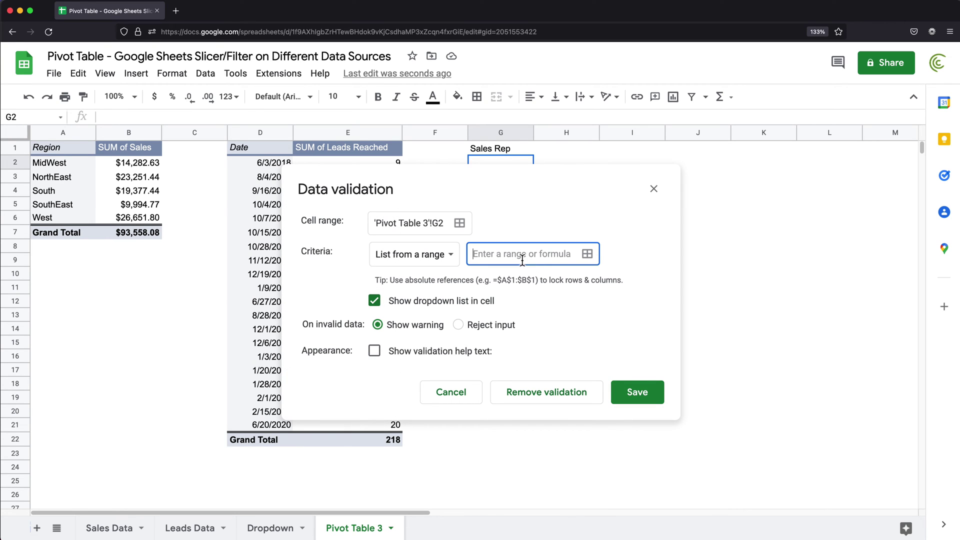
pyautogui.click(590, 260)
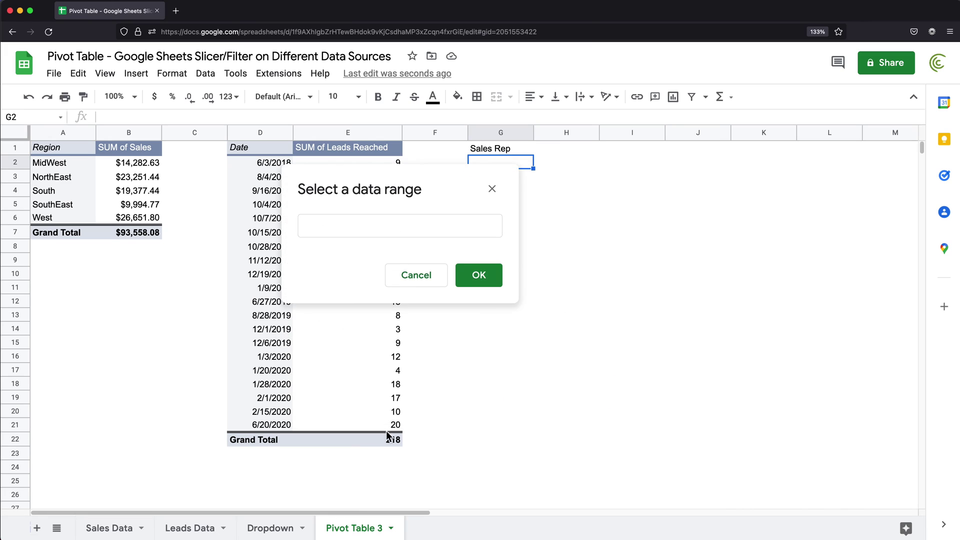
pyautogui.click(280, 529)
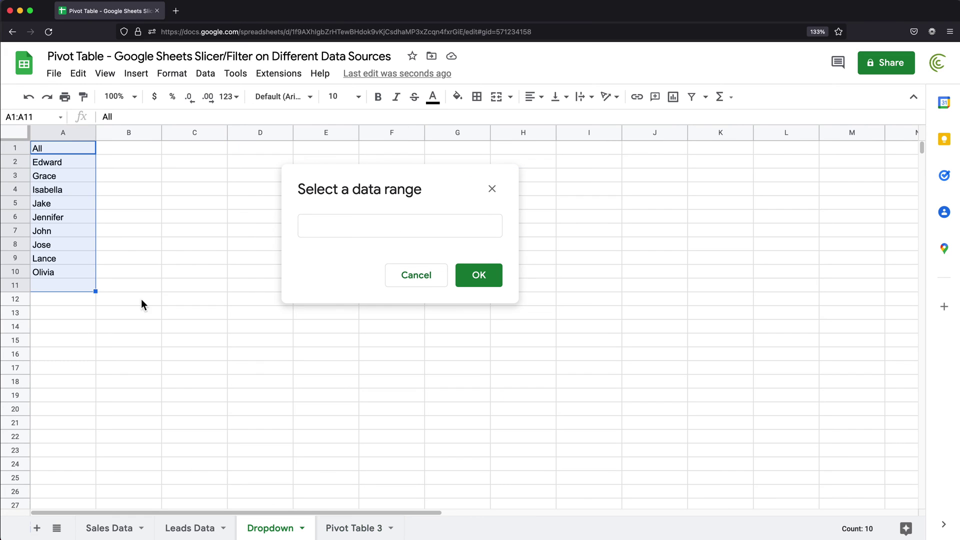
pyautogui.click(64, 134)
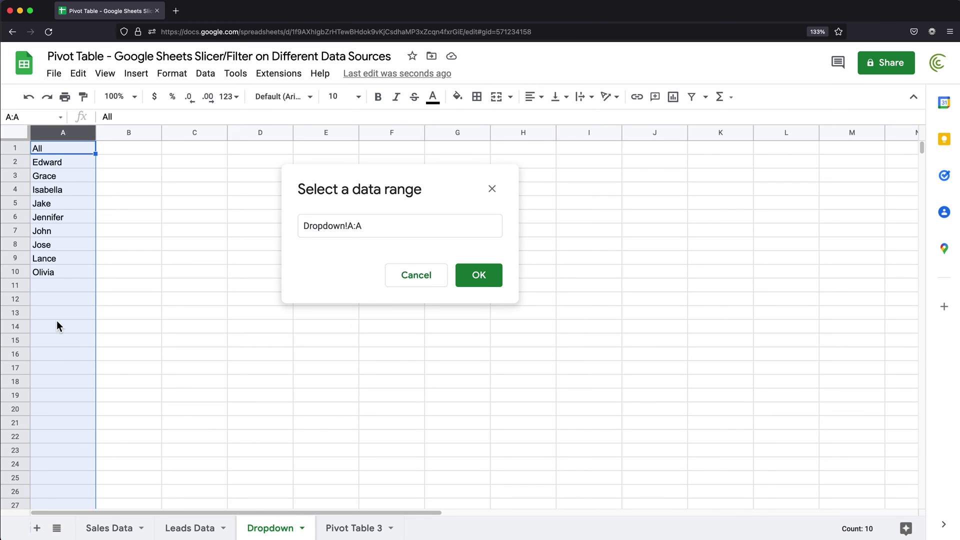
pyautogui.click(492, 275)
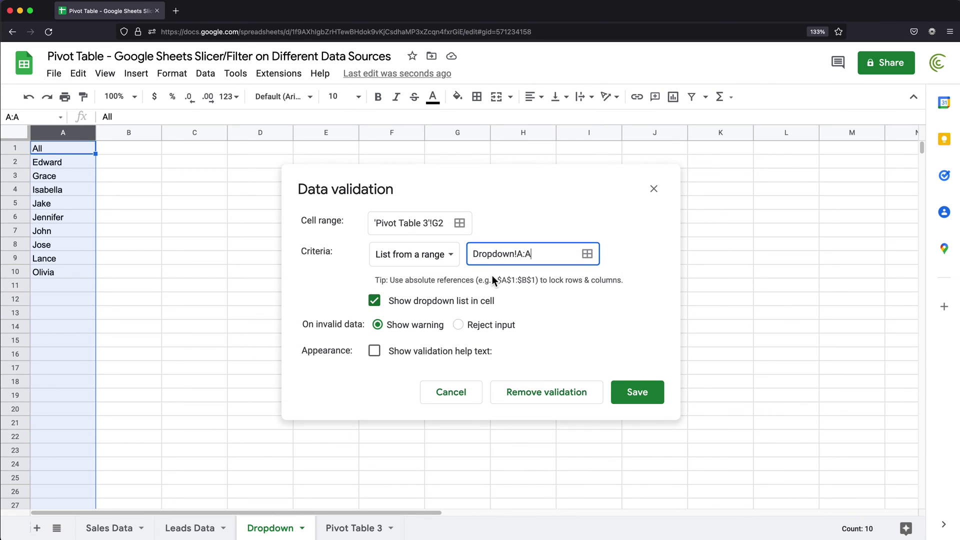
pyautogui.click(473, 326)
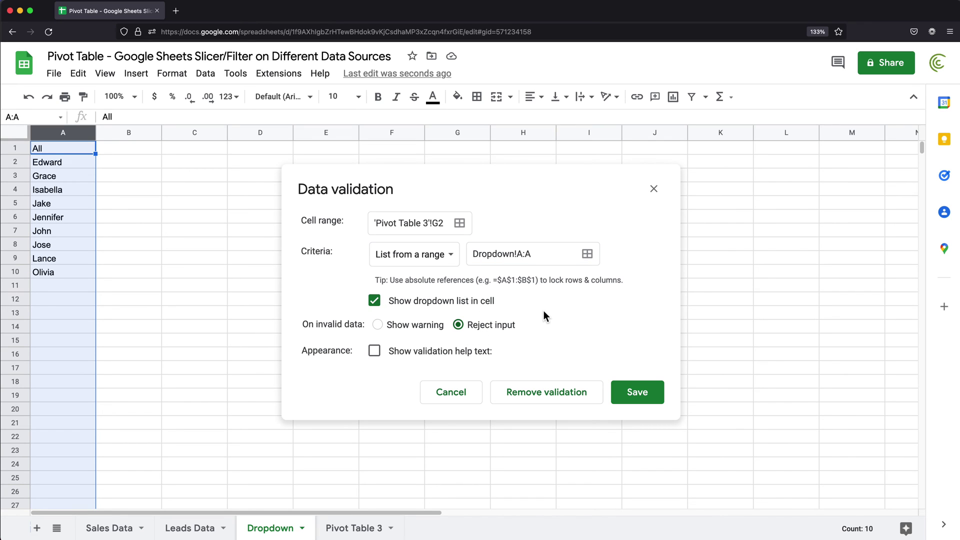
pyautogui.click(637, 393)
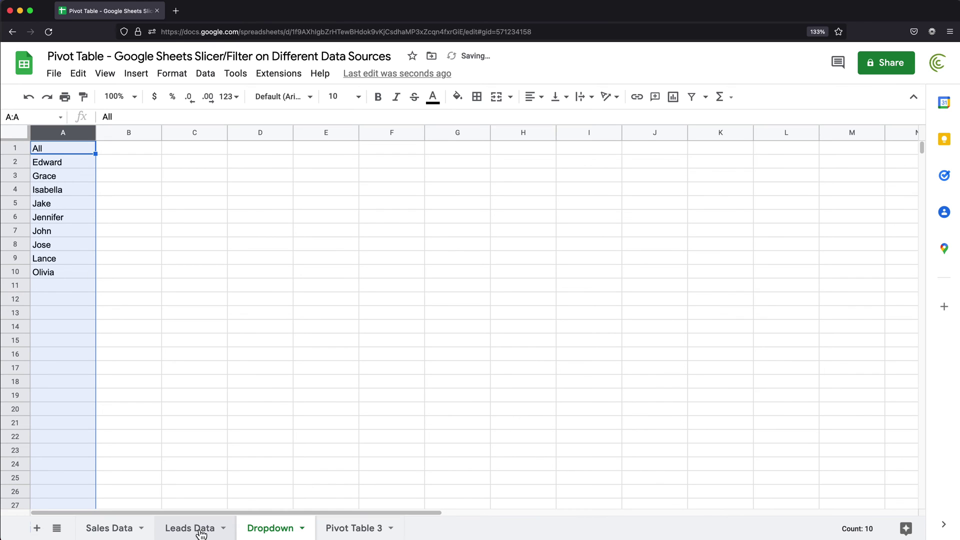
# Rename the Pivot Table 3 sheet to 'Report'
pyautogui.click(361, 535)
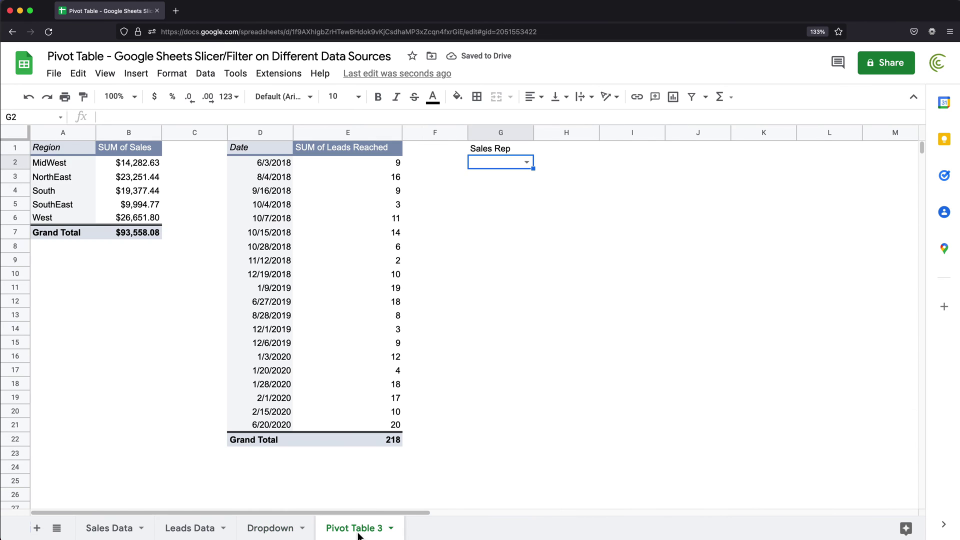
pyautogui.doubleClick(358, 530)
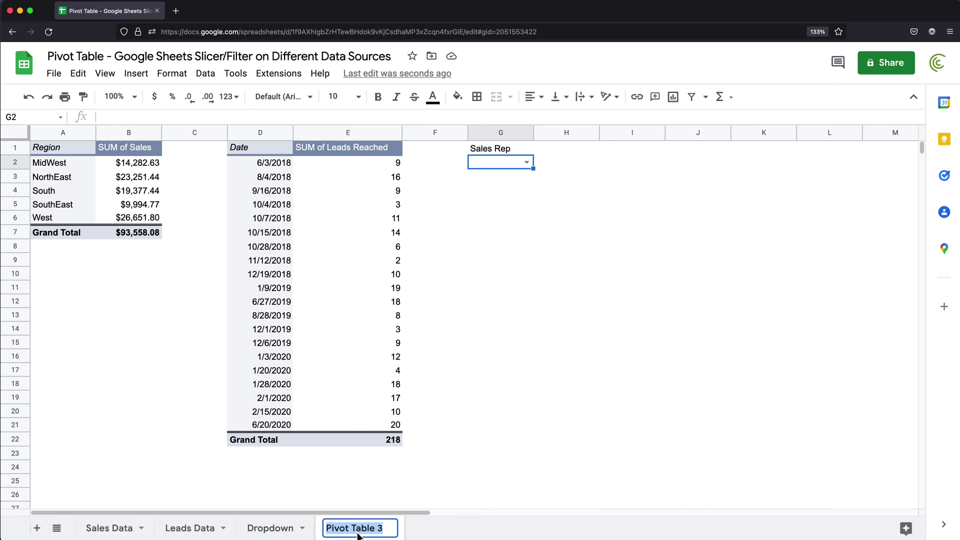
pyautogui.write('Report')
pyautogui.press('Return')
# Pick Grace, then Jose, and finally Isabella from the G2 dropdown
pyautogui.click(529, 162)
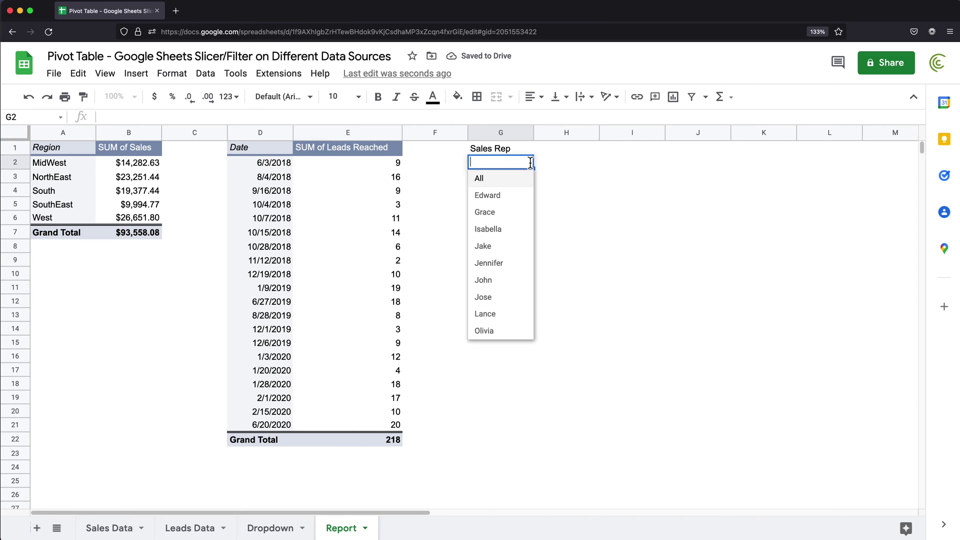
pyautogui.click(506, 212)
pyautogui.click(527, 162)
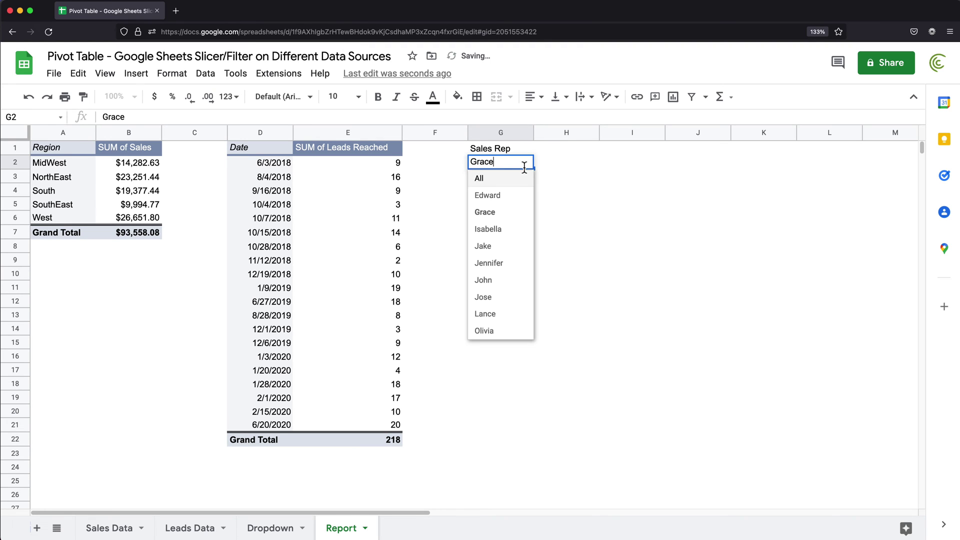
pyautogui.click(515, 296)
pyautogui.click(529, 161)
pyautogui.click(515, 233)
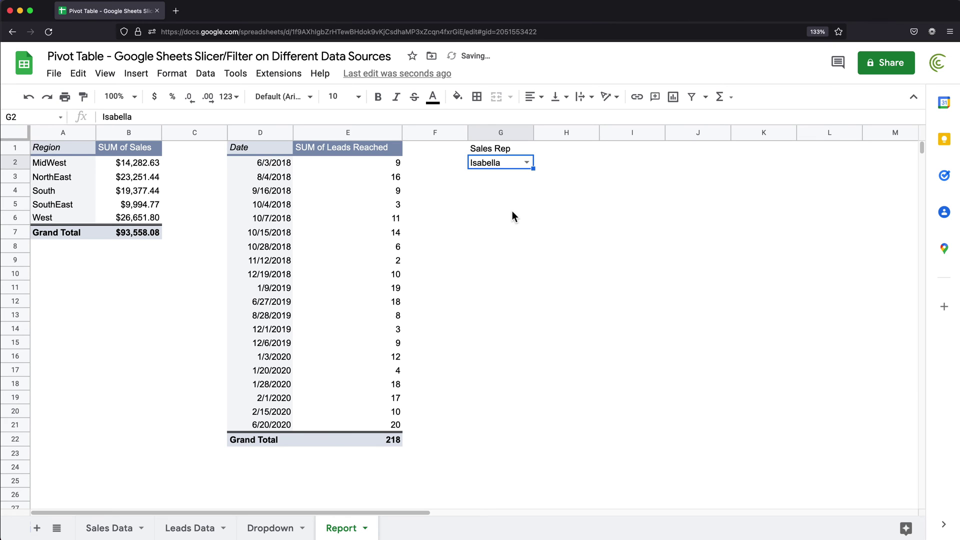
# Add a Sales Rep filter to the sales-by-region pivot table
pyautogui.click(115, 177)
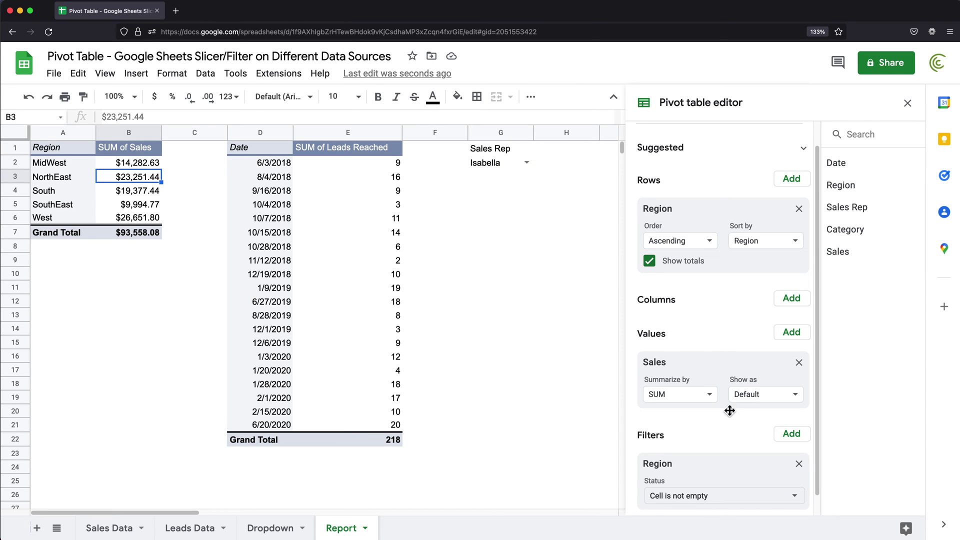
pyautogui.scroll(-1, 728, 410)
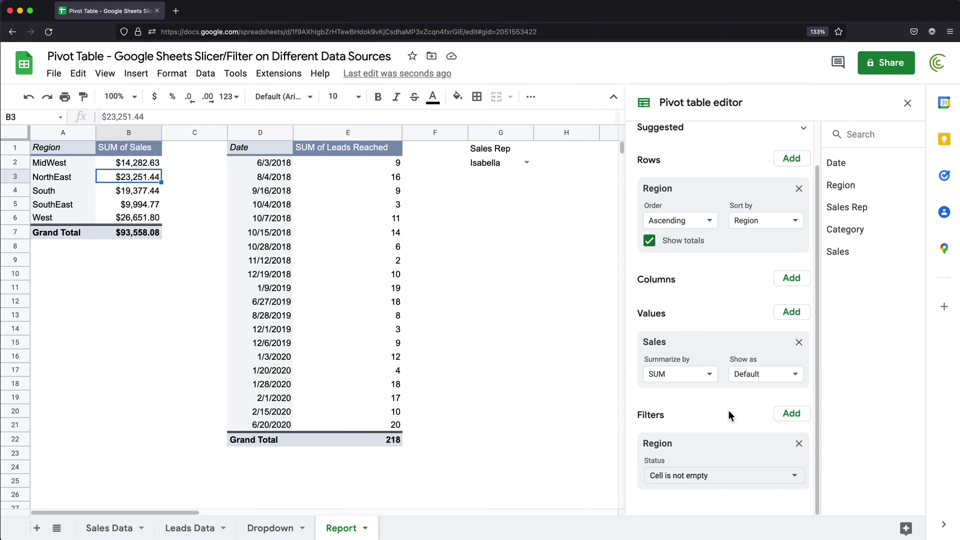
pyautogui.click(796, 417)
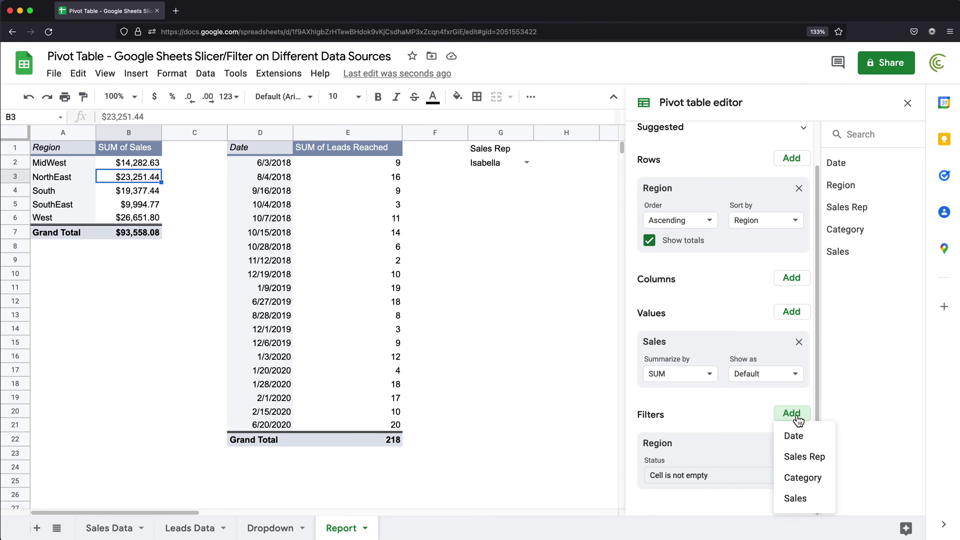
pyautogui.click(805, 458)
pyautogui.scroll(-2, 744, 491)
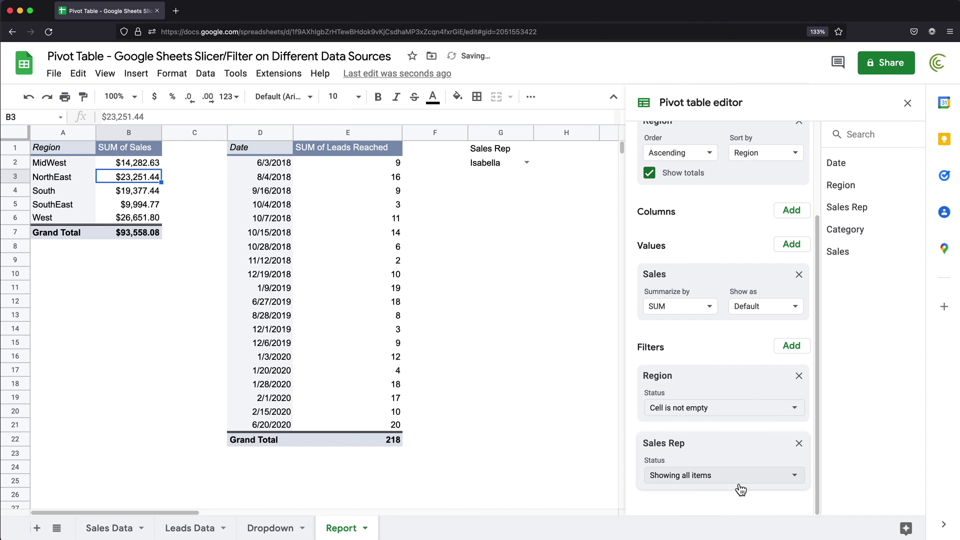
pyautogui.click(731, 488)
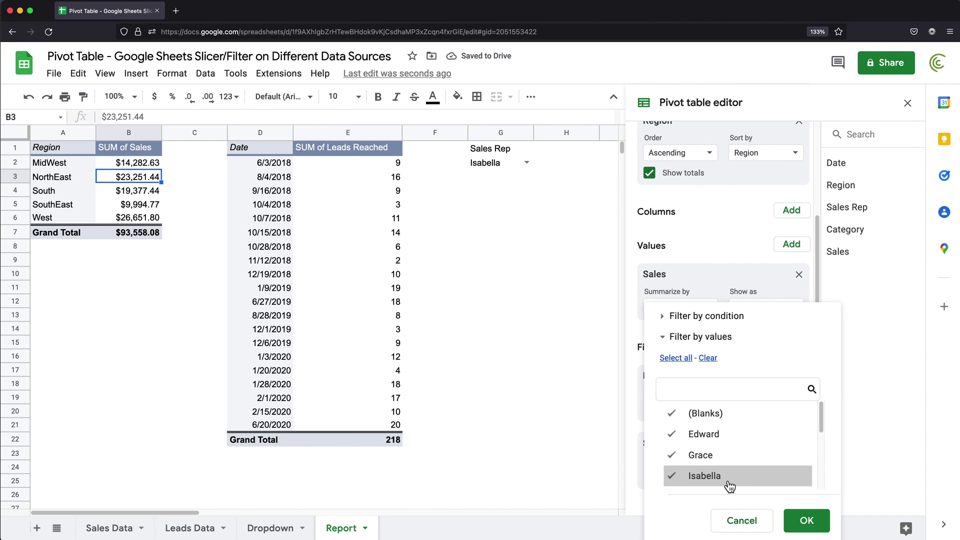
# Set the Sales Rep filter condition to the custom formula ='Sales Rep'=G2
pyautogui.click(663, 317)
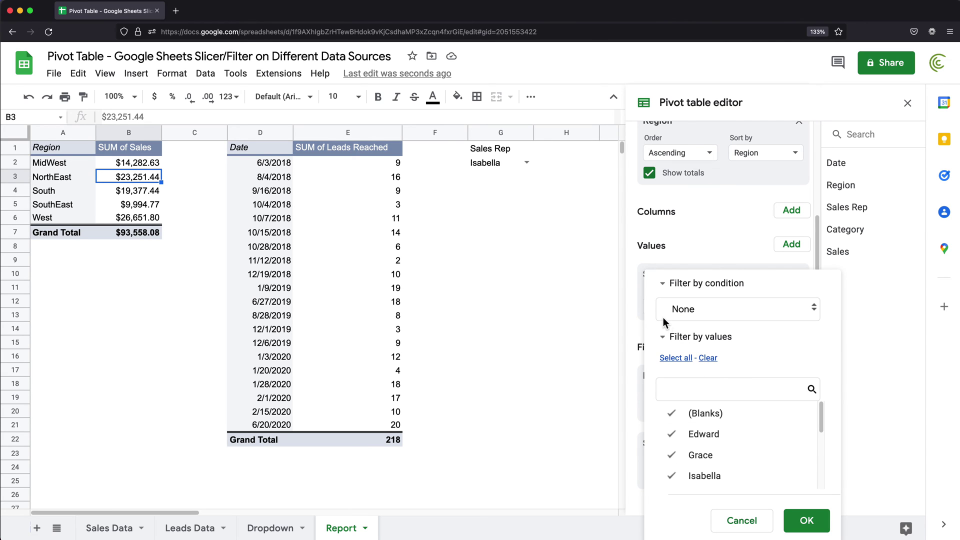
pyautogui.click(725, 311)
pyautogui.scroll(-1, 713, 320)
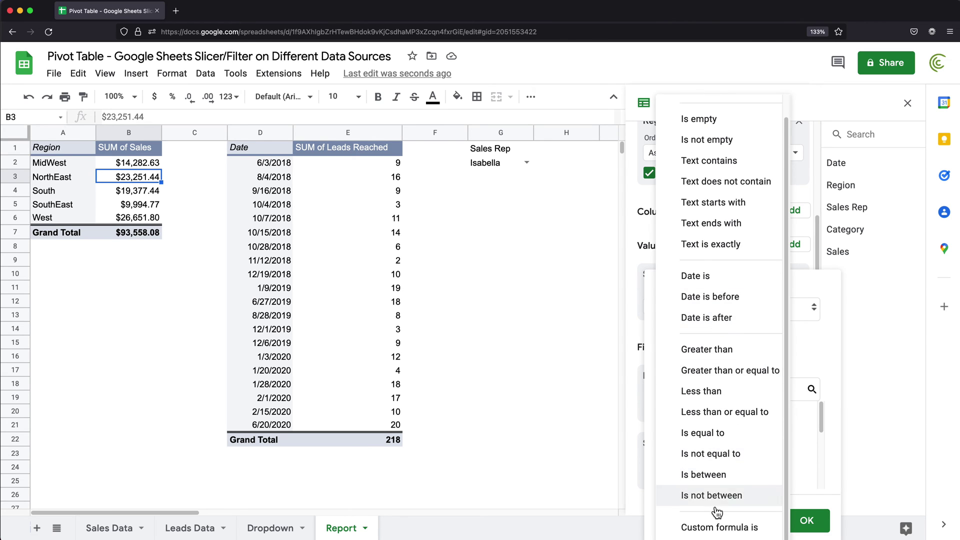
pyautogui.click(719, 529)
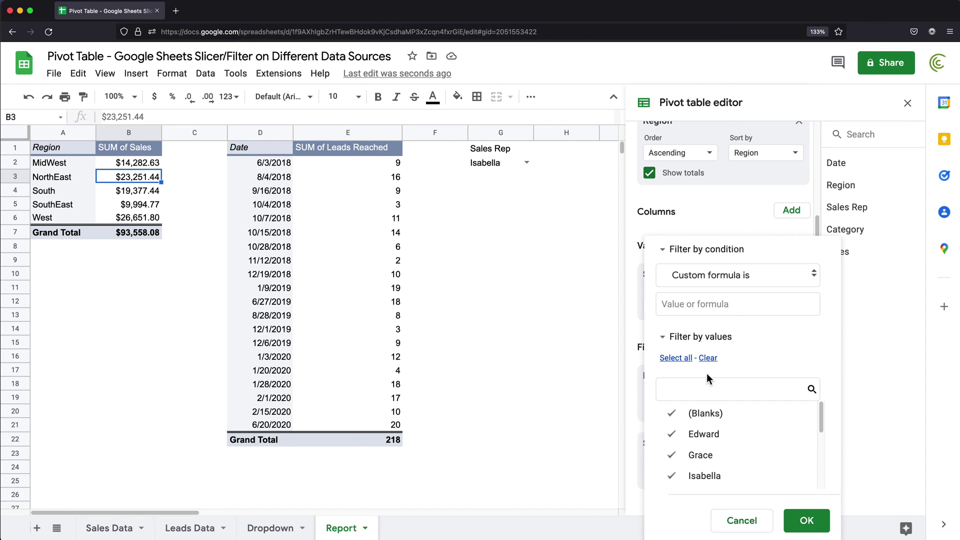
pyautogui.click(685, 310)
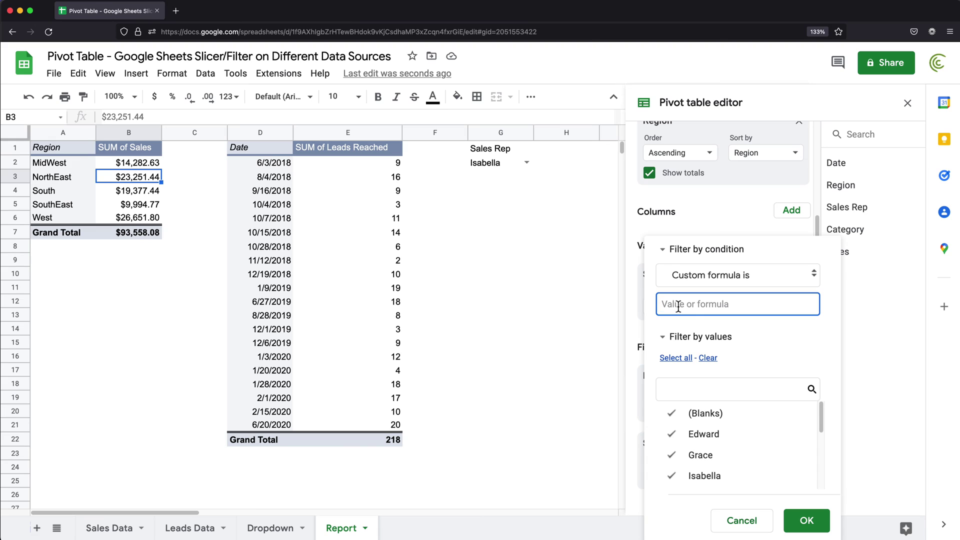
pyautogui.write("='Sales Rep'")
pyautogui.write('=')
pyautogui.write('G2')
# Copy the filter formula and apply it, leaving MidWest and NorthEast totalling $12,722.51
pyautogui.click(735, 305)
pyautogui.moveTo(734, 305); pyautogui.dragTo(656, 303)
pyautogui.rightClick(680, 305)
pyautogui.click(714, 353)
pyautogui.rightClick(707, 303)
pyautogui.click(737, 352)
pyautogui.click(740, 305)
pyautogui.click(812, 526)
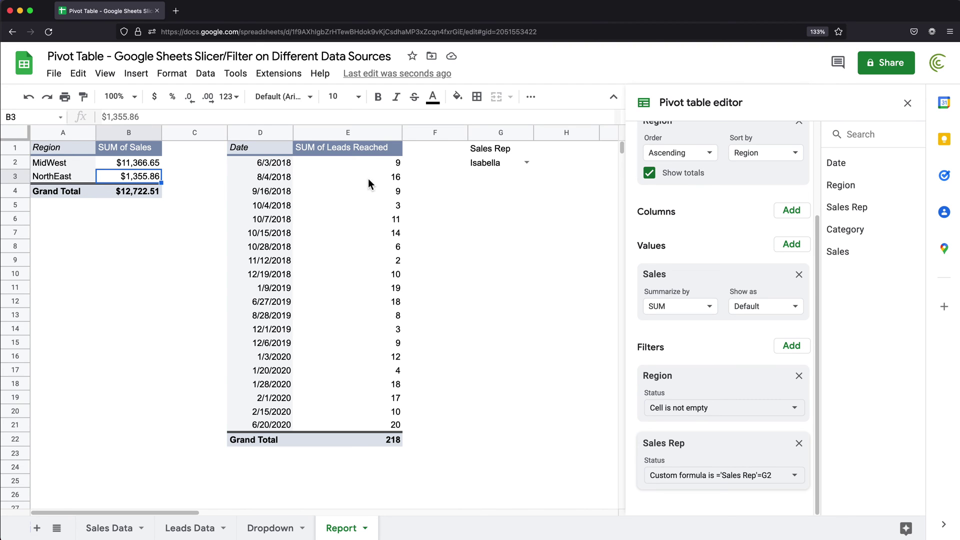
# Add a Sales Rep filter to the leads-by-date pivot table
pyautogui.click(331, 176)
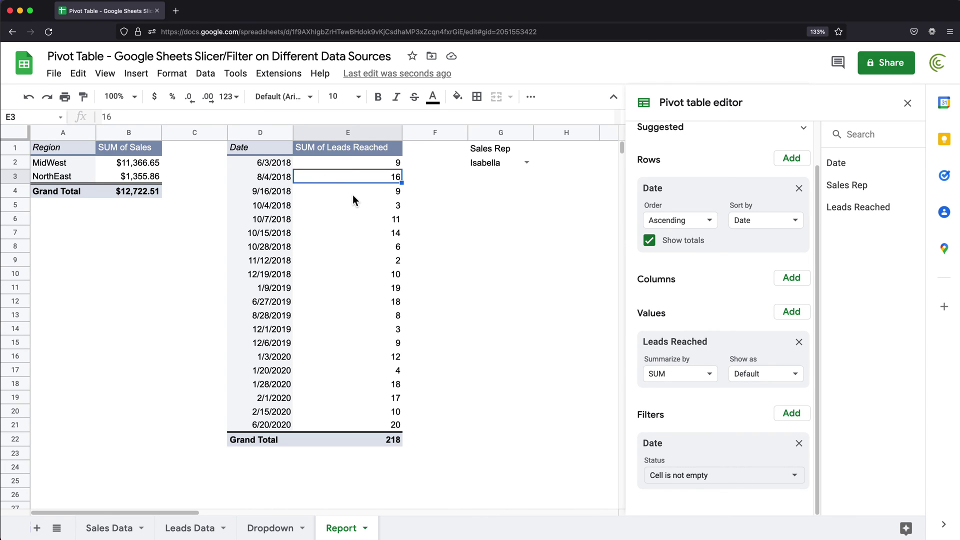
pyautogui.scroll(-1, 357, 206)
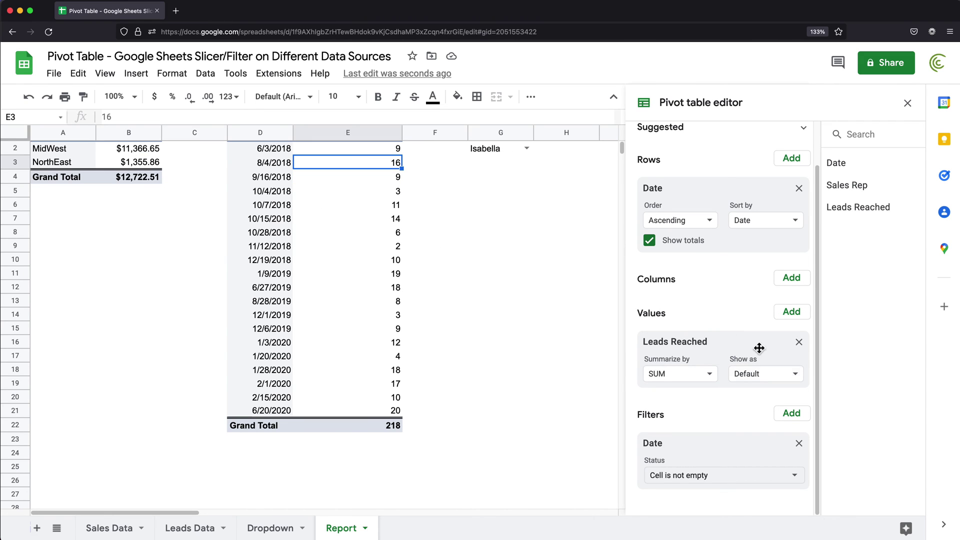
pyautogui.click(793, 416)
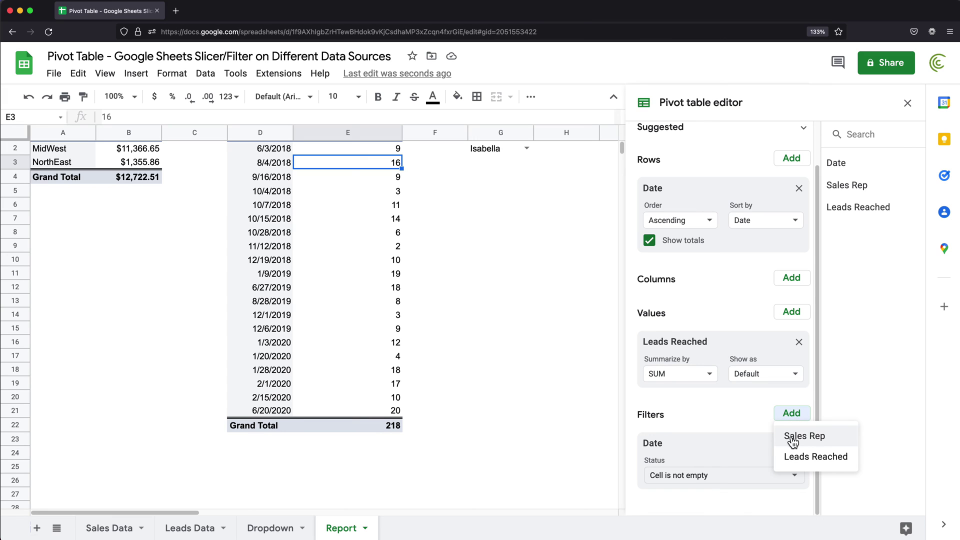
pyautogui.click(814, 442)
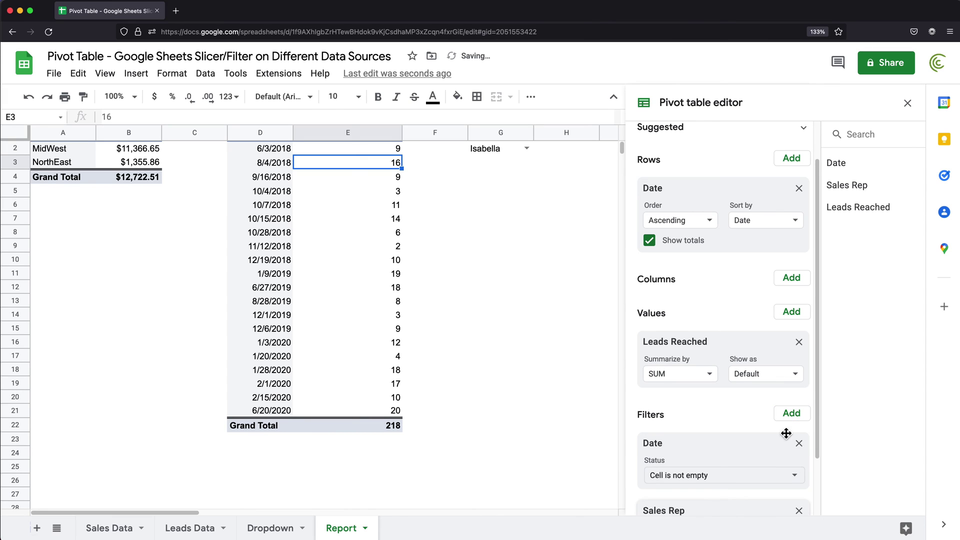
pyautogui.click(790, 476)
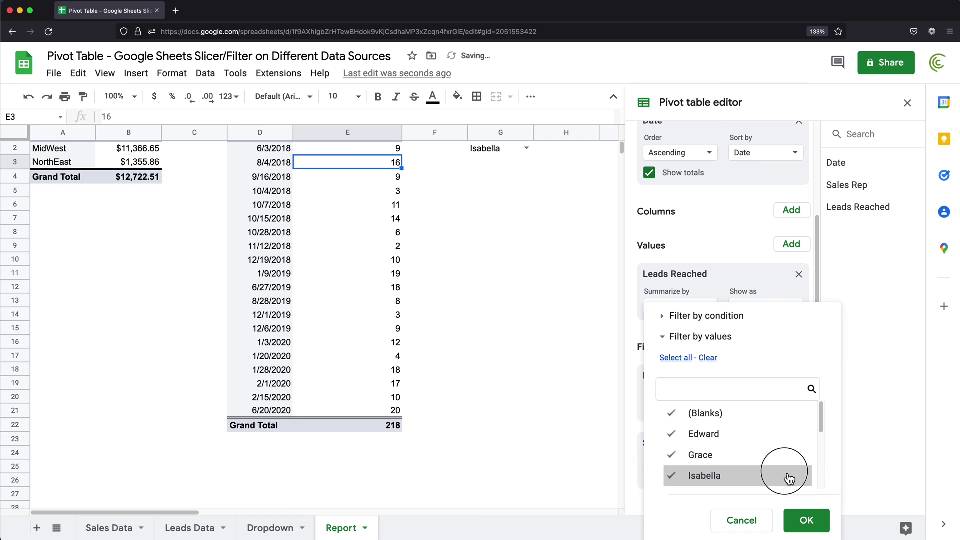
# Paste ='Sales Rep'=G2 as its custom formula condition and apply it, leaving three dates totalling 14 leads
pyautogui.click(665, 317)
pyautogui.click(719, 312)
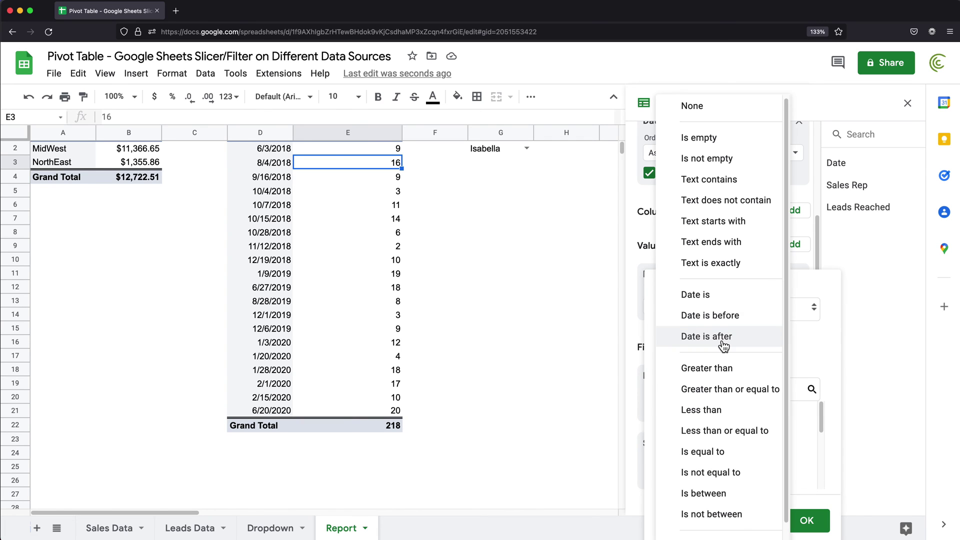
pyautogui.scroll(-1, 723, 345)
pyautogui.click(717, 526)
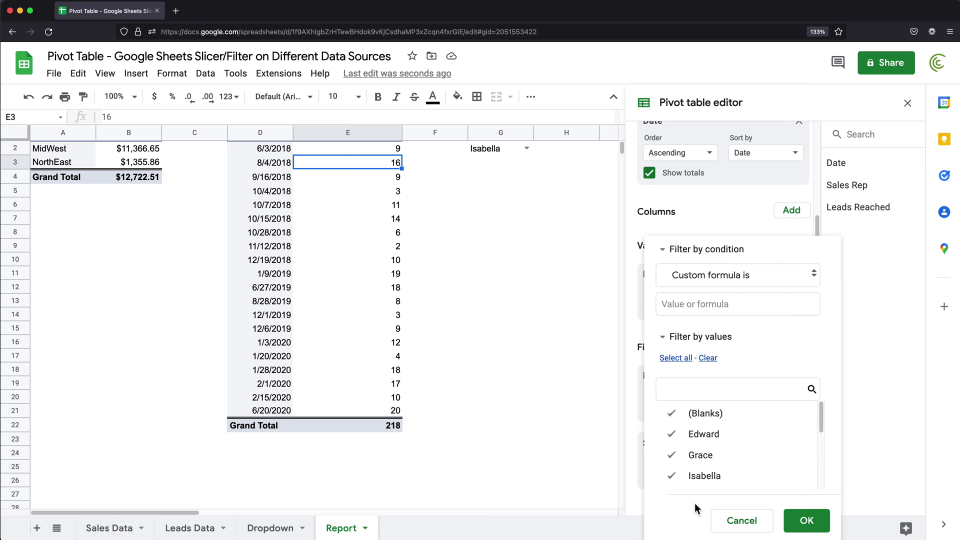
pyautogui.click(675, 305)
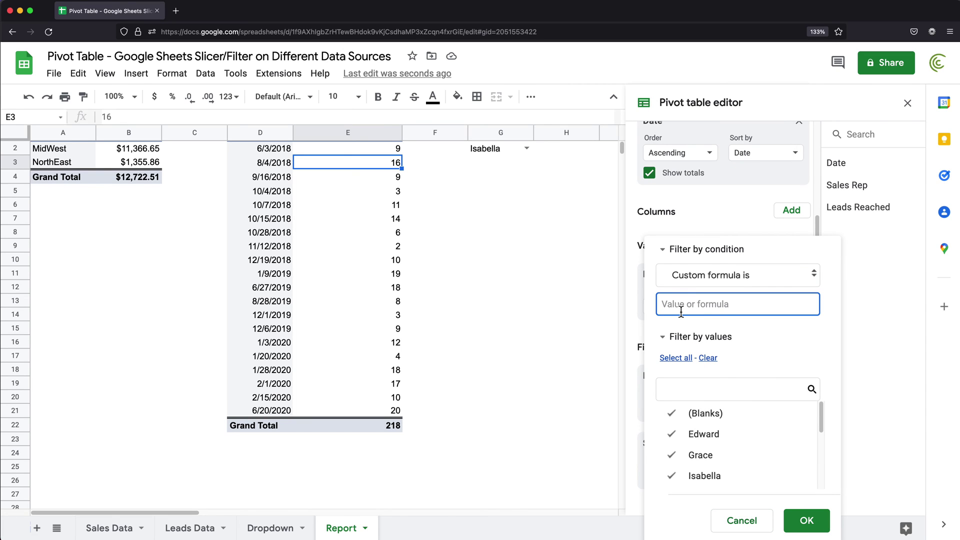
pyautogui.press('super+v')
pyautogui.moveTo(709, 305); pyautogui.dragTo(668, 305)
pyautogui.click(738, 306)
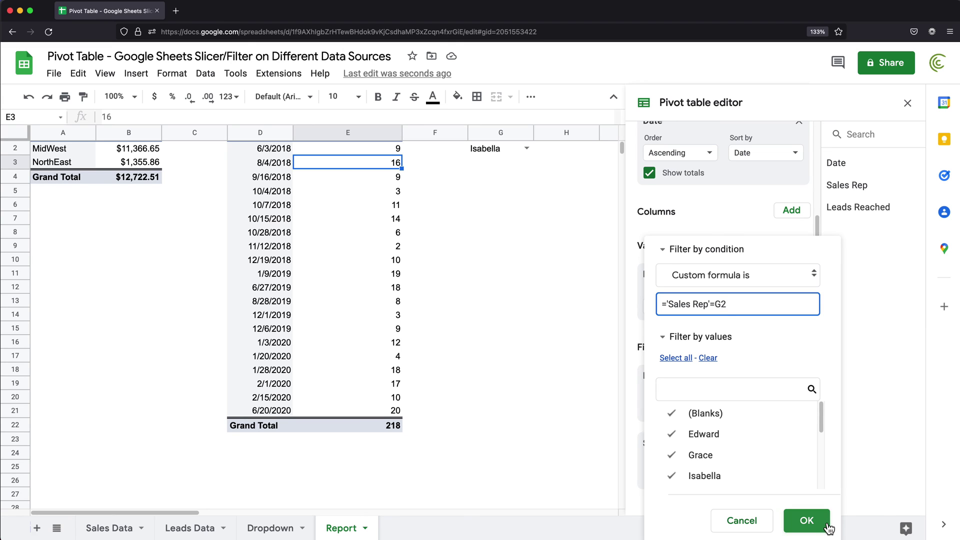
pyautogui.click(807, 521)
pyautogui.scroll(1, 360, 191)
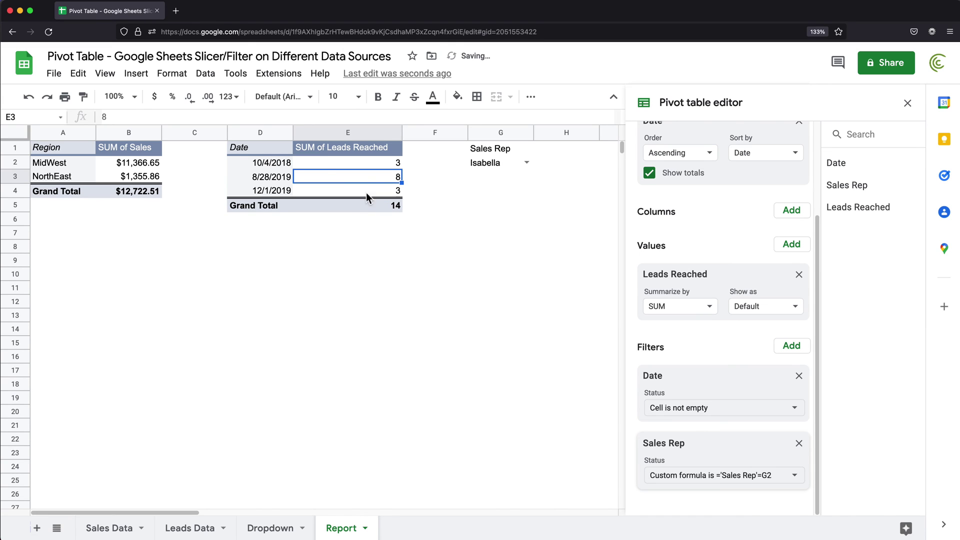
# Pick Edward and then two other reps in G2 to check both pivots
pyautogui.click(258, 178)
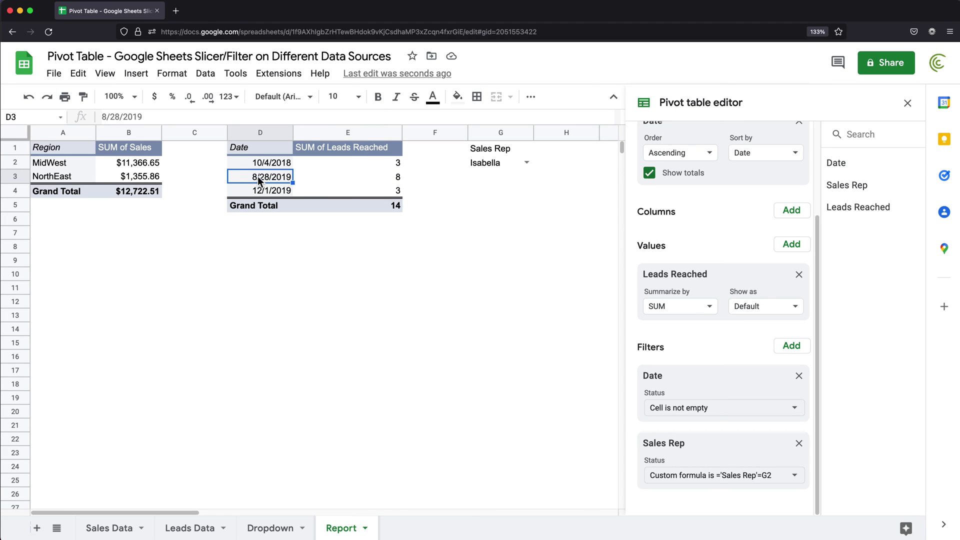
pyautogui.click(529, 164)
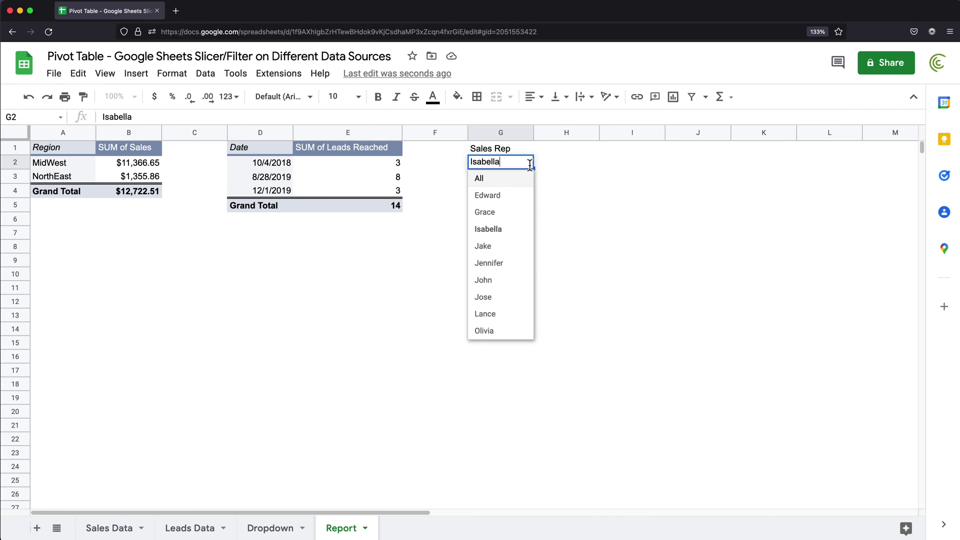
pyautogui.click(504, 200)
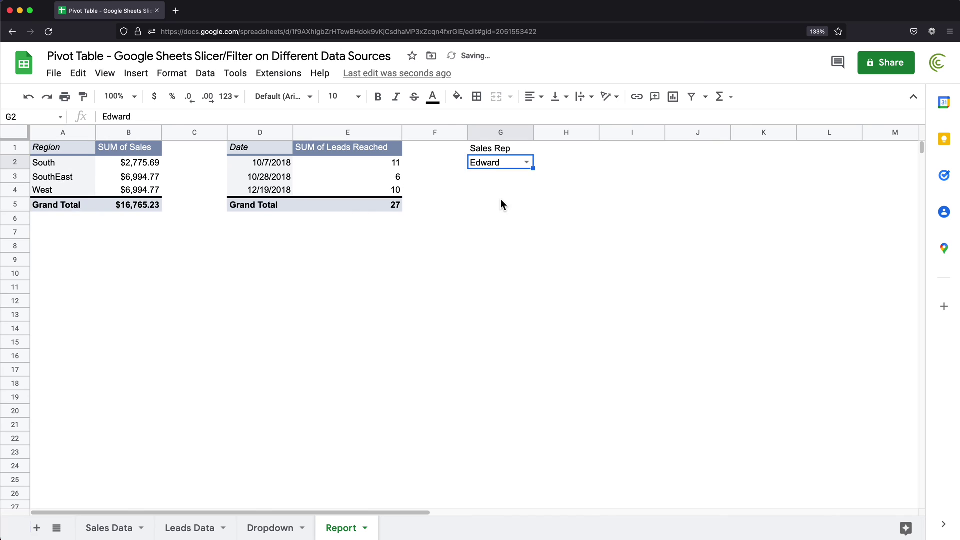
pyautogui.click(527, 162)
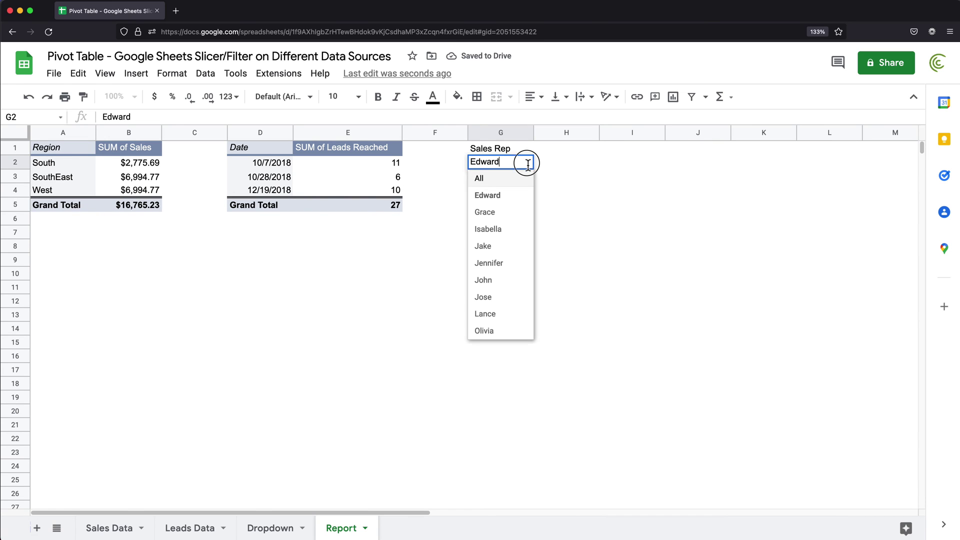
pyautogui.click(504, 265)
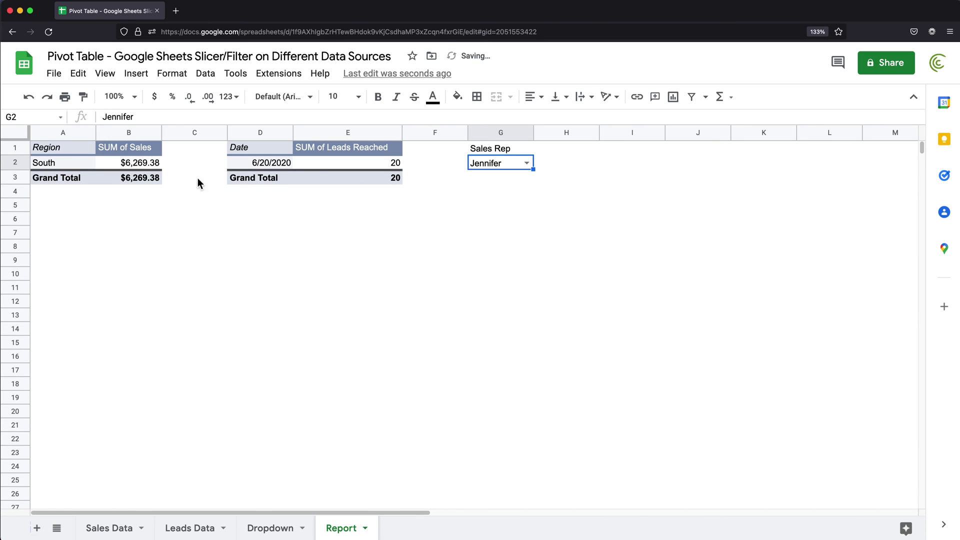
pyautogui.click(527, 163)
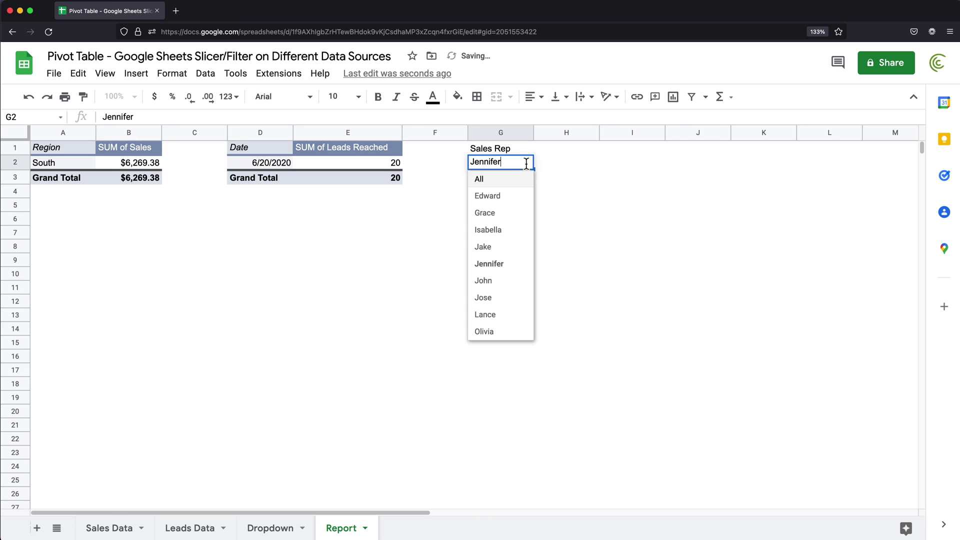
pyautogui.click(506, 283)
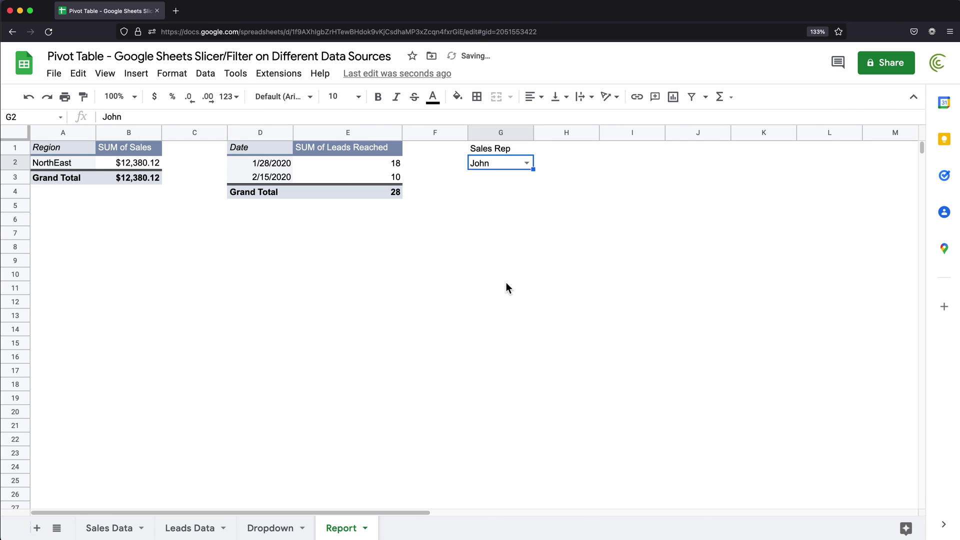
# Try one more rep, then set G2 to All, leaving both pivots empty
pyautogui.click(527, 164)
pyautogui.click(520, 196)
pyautogui.click(526, 164)
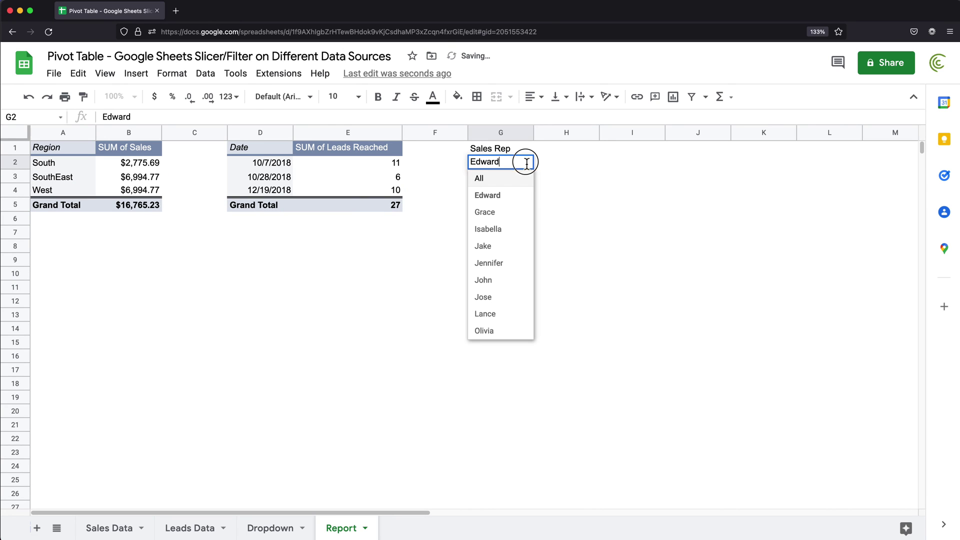
pyautogui.click(493, 185)
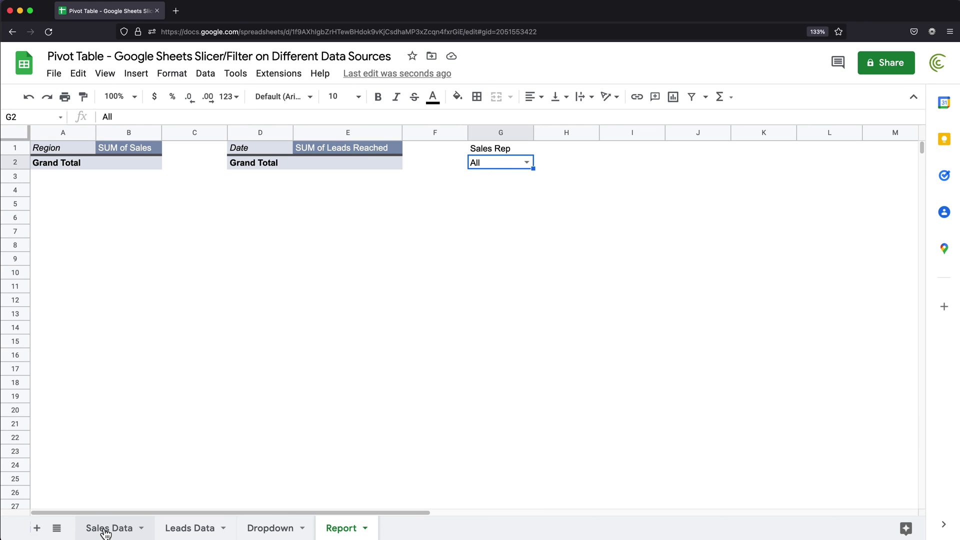
# Change the region pivot's Sales Rep filter to =IF(G2="All",TRUE,'Sales Rep'=G2), copy it, and apply it
pyautogui.click(107, 169)
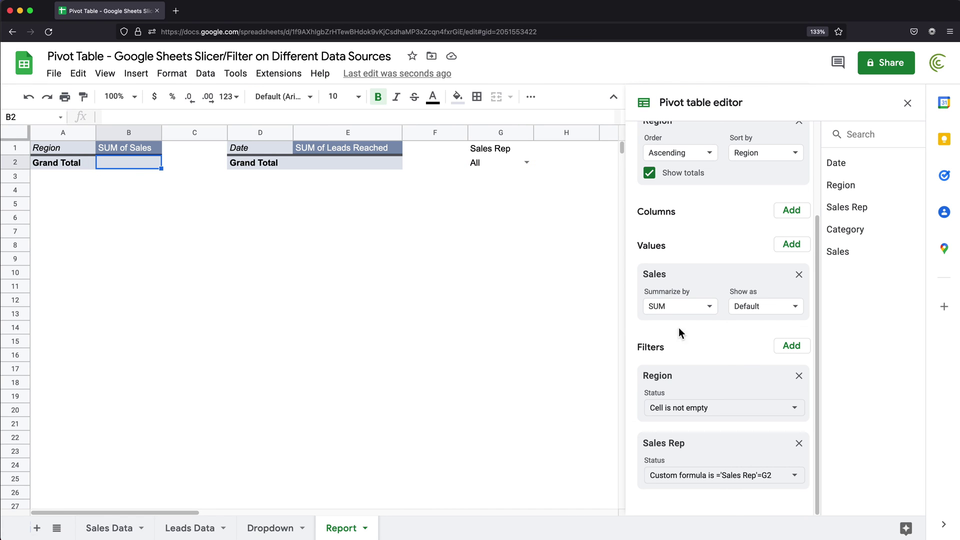
pyautogui.click(783, 477)
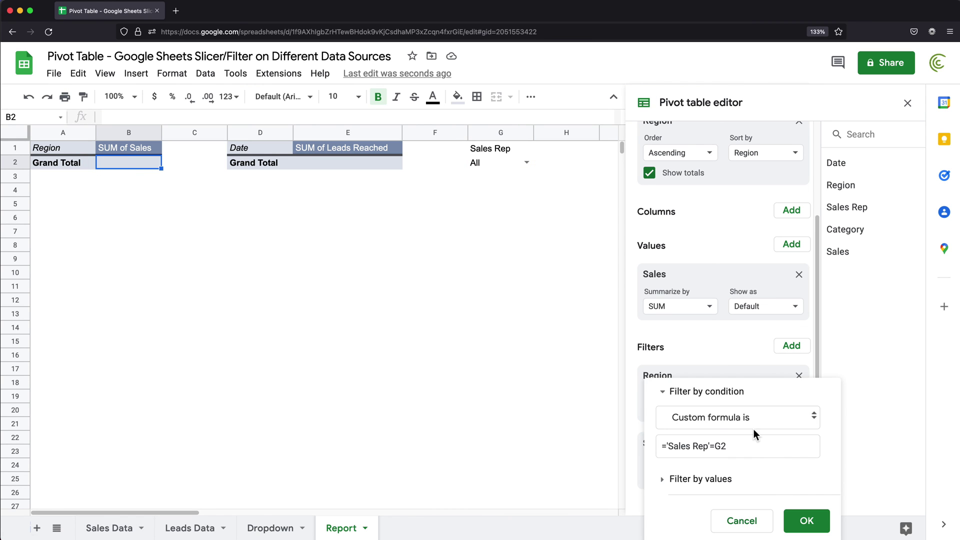
pyautogui.click(678, 447)
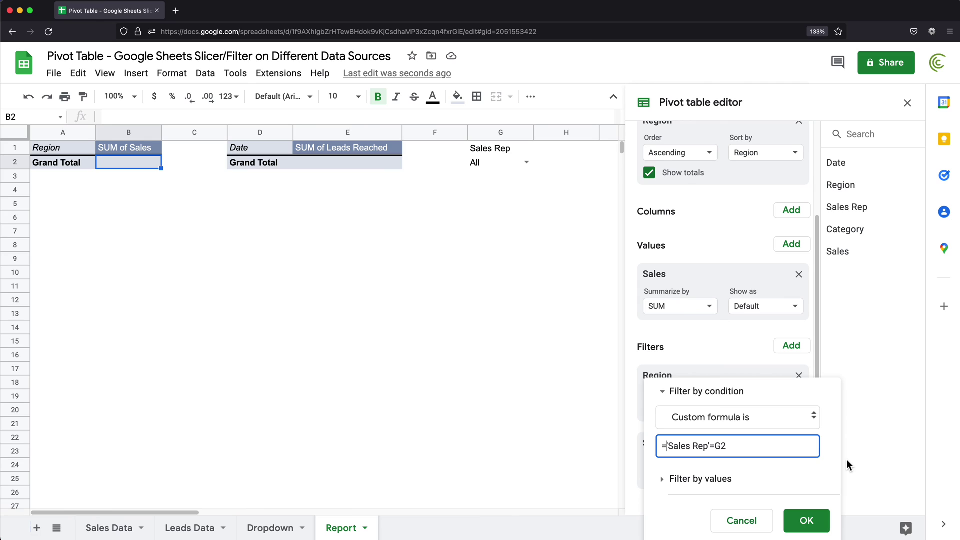
pyautogui.write('IF(')
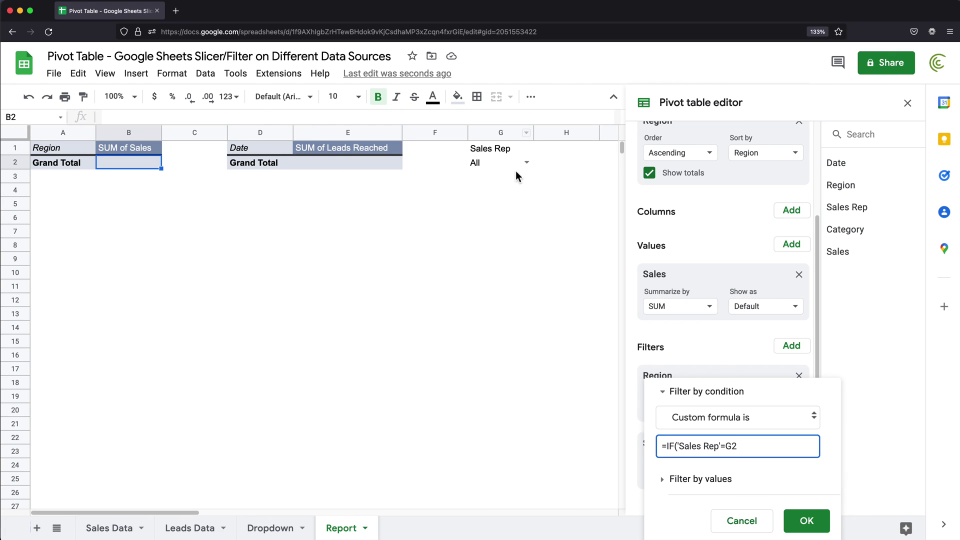
pyautogui.write('G2="All"')
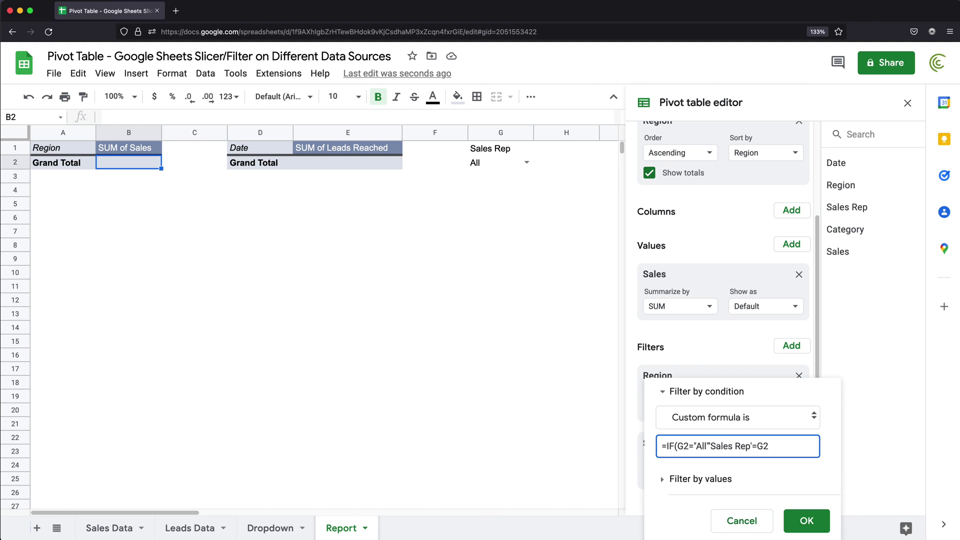
pyautogui.write(',TRUE')
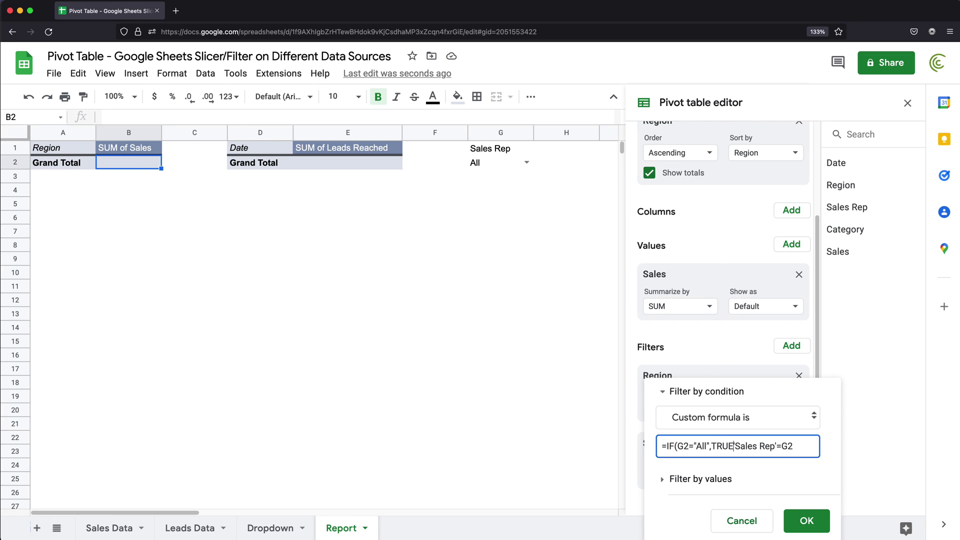
pyautogui.write(",'Sales Rep'=G2")
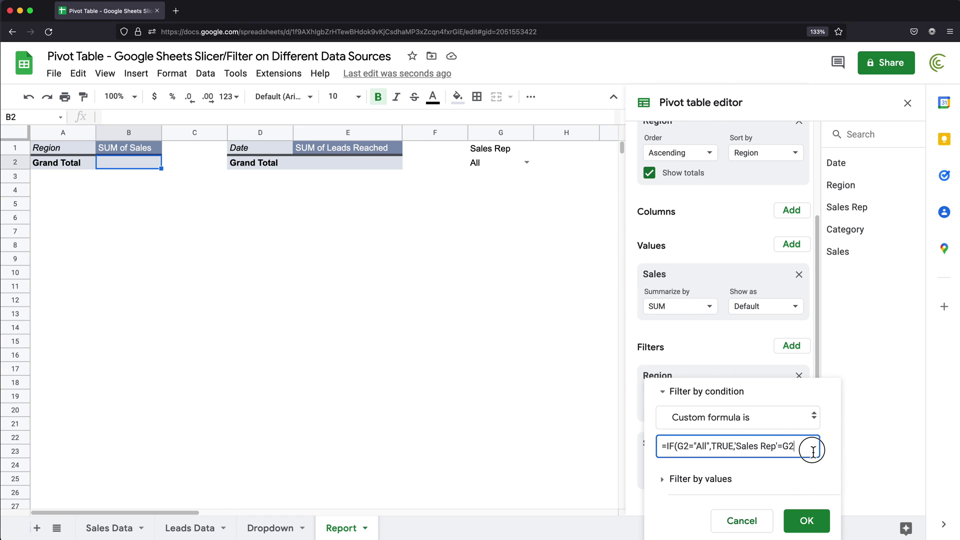
pyautogui.write(')')
pyautogui.moveTo(803, 446); pyautogui.dragTo(659, 445)
pyautogui.rightClick(691, 451)
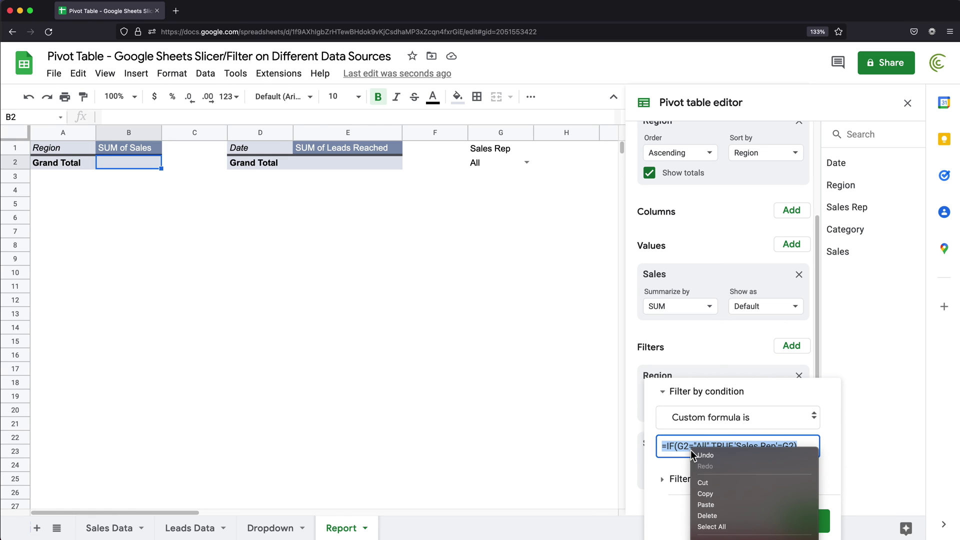
pyautogui.click(705, 495)
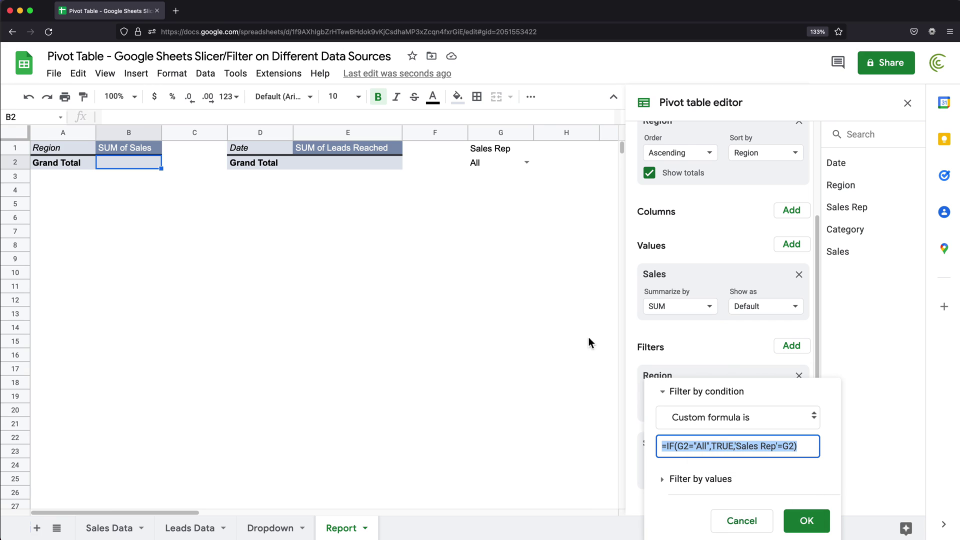
pyautogui.click(813, 519)
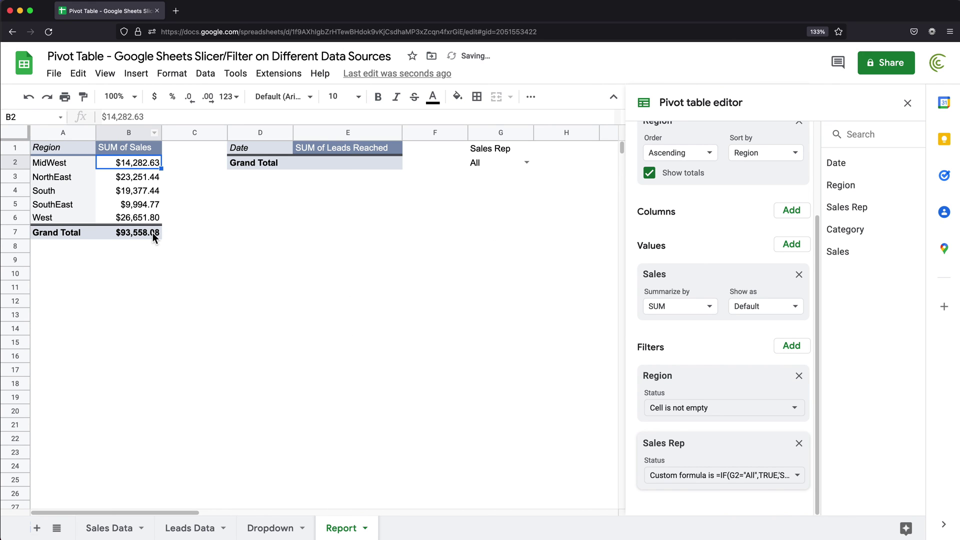
# Replace the leads pivot's Sales Rep formula with the pasted IF formula, listing every date totalling 218
pyautogui.click(330, 161)
pyautogui.click(785, 478)
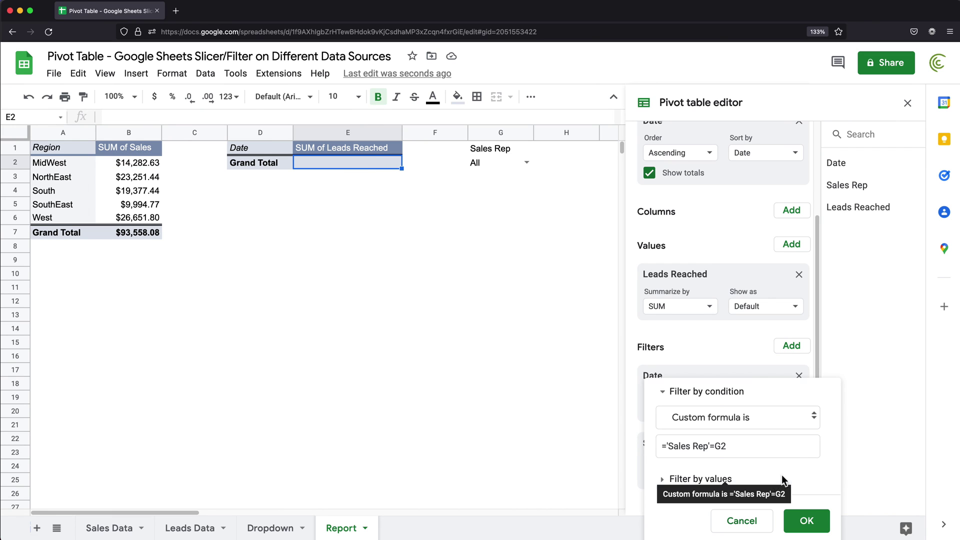
pyautogui.moveTo(742, 451); pyautogui.dragTo(618, 438)
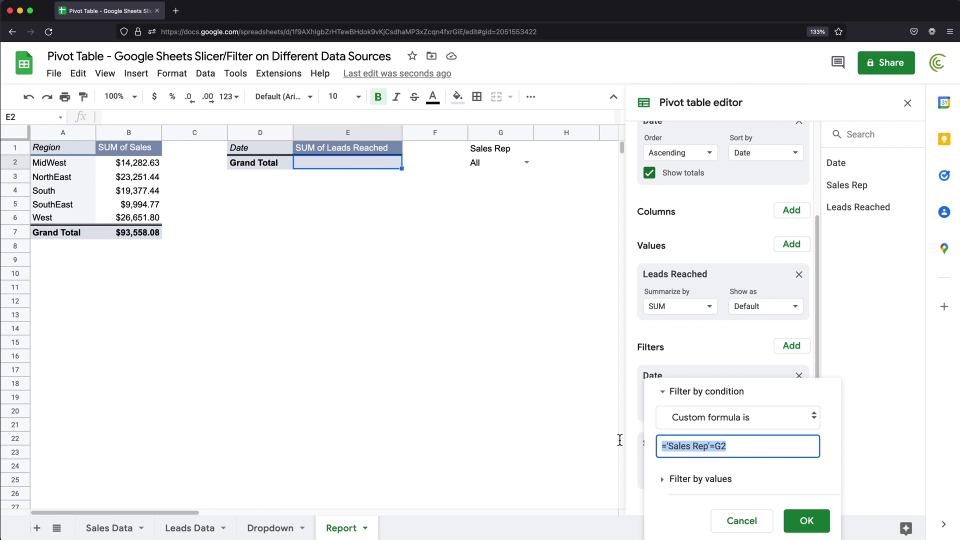
pyautogui.press('BackSpace')
pyautogui.press('super+v')
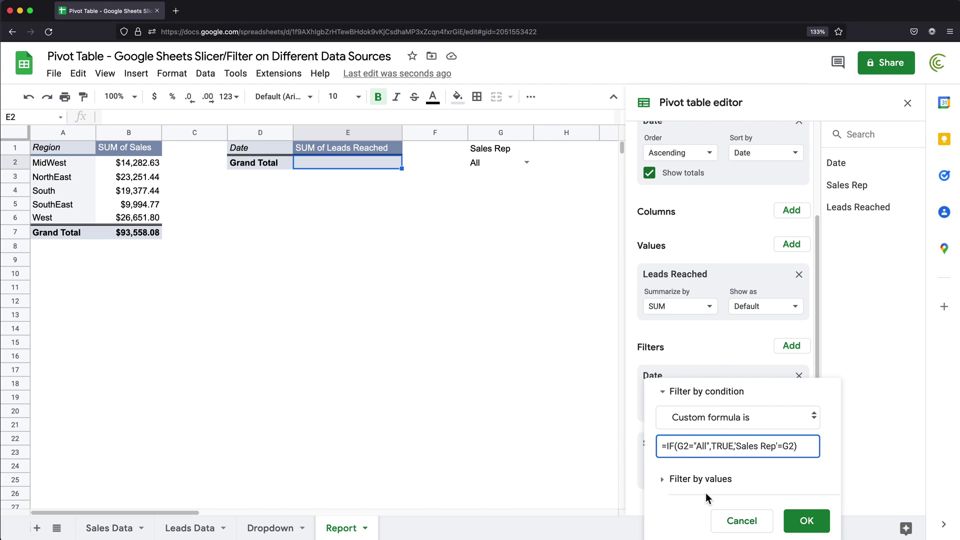
pyautogui.moveTo(736, 446); pyautogui.dragTo(777, 447)
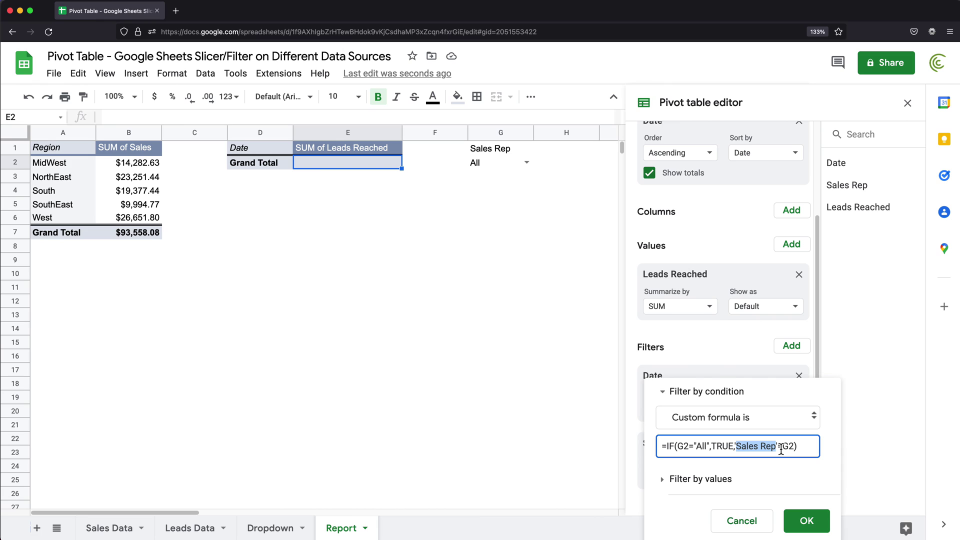
pyautogui.click(816, 446)
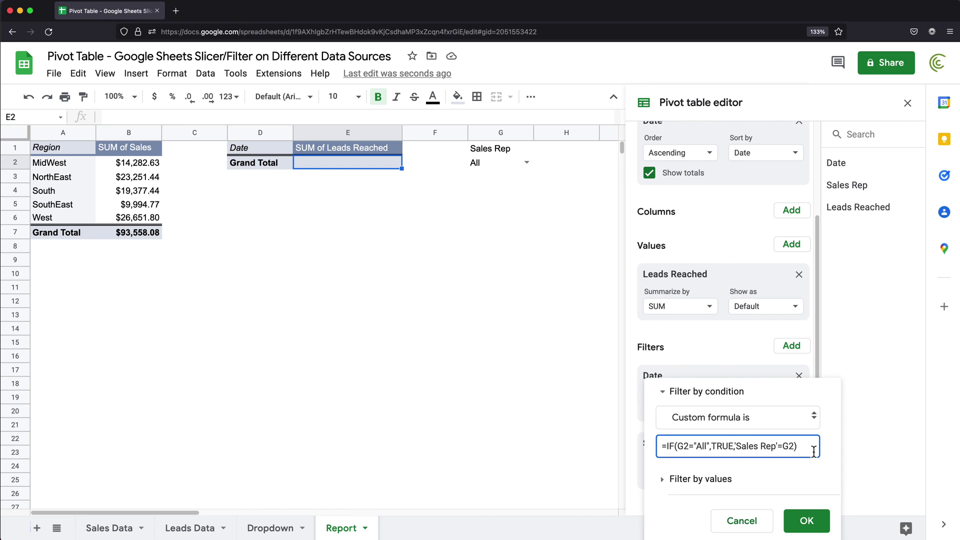
pyautogui.click(808, 521)
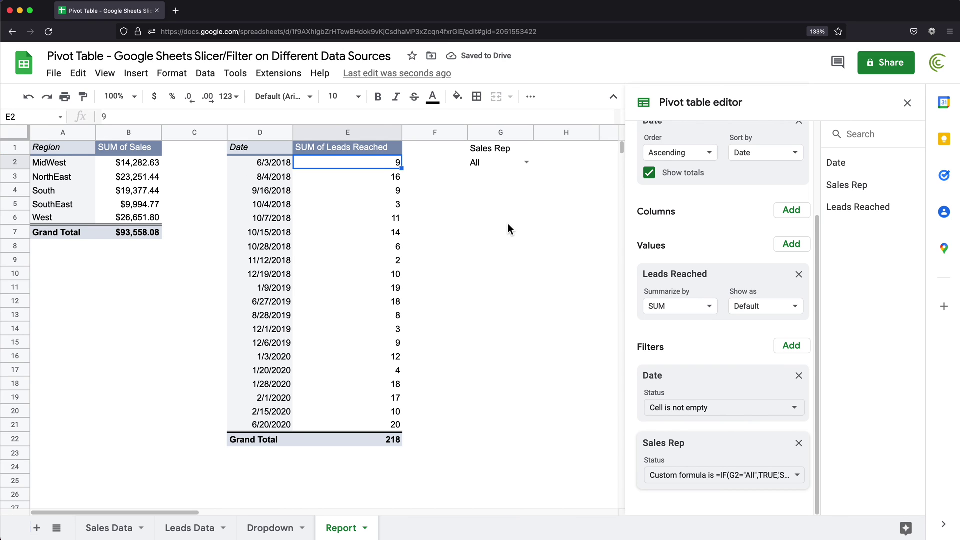
# Test two individual reps in G2, then return it to All
pyautogui.click(527, 163)
pyautogui.click(506, 195)
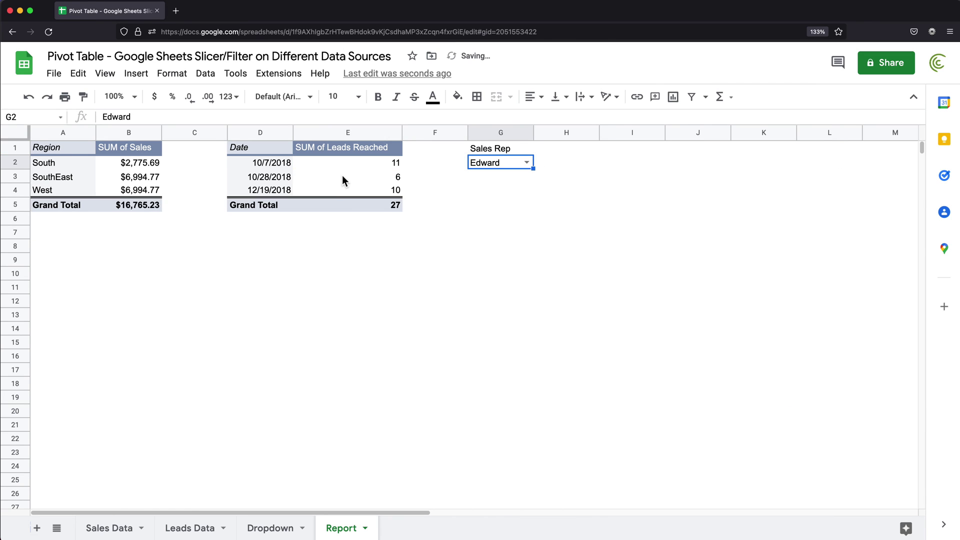
pyautogui.click(517, 164)
pyautogui.click(512, 232)
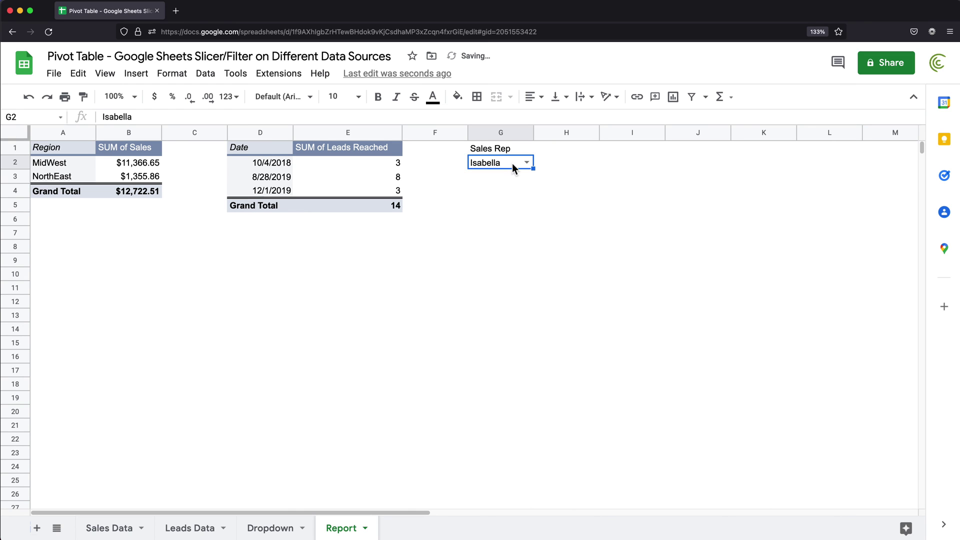
pyautogui.click(527, 163)
pyautogui.click(495, 181)
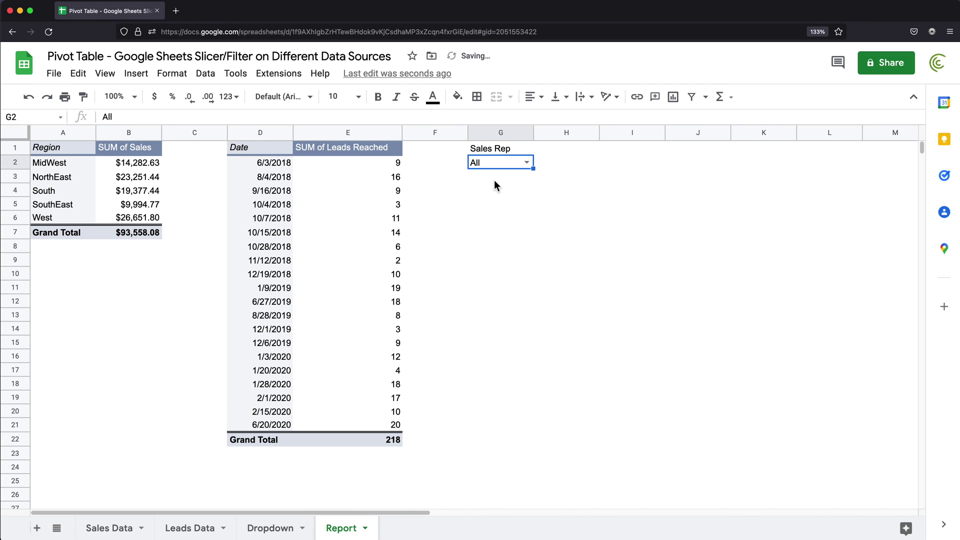